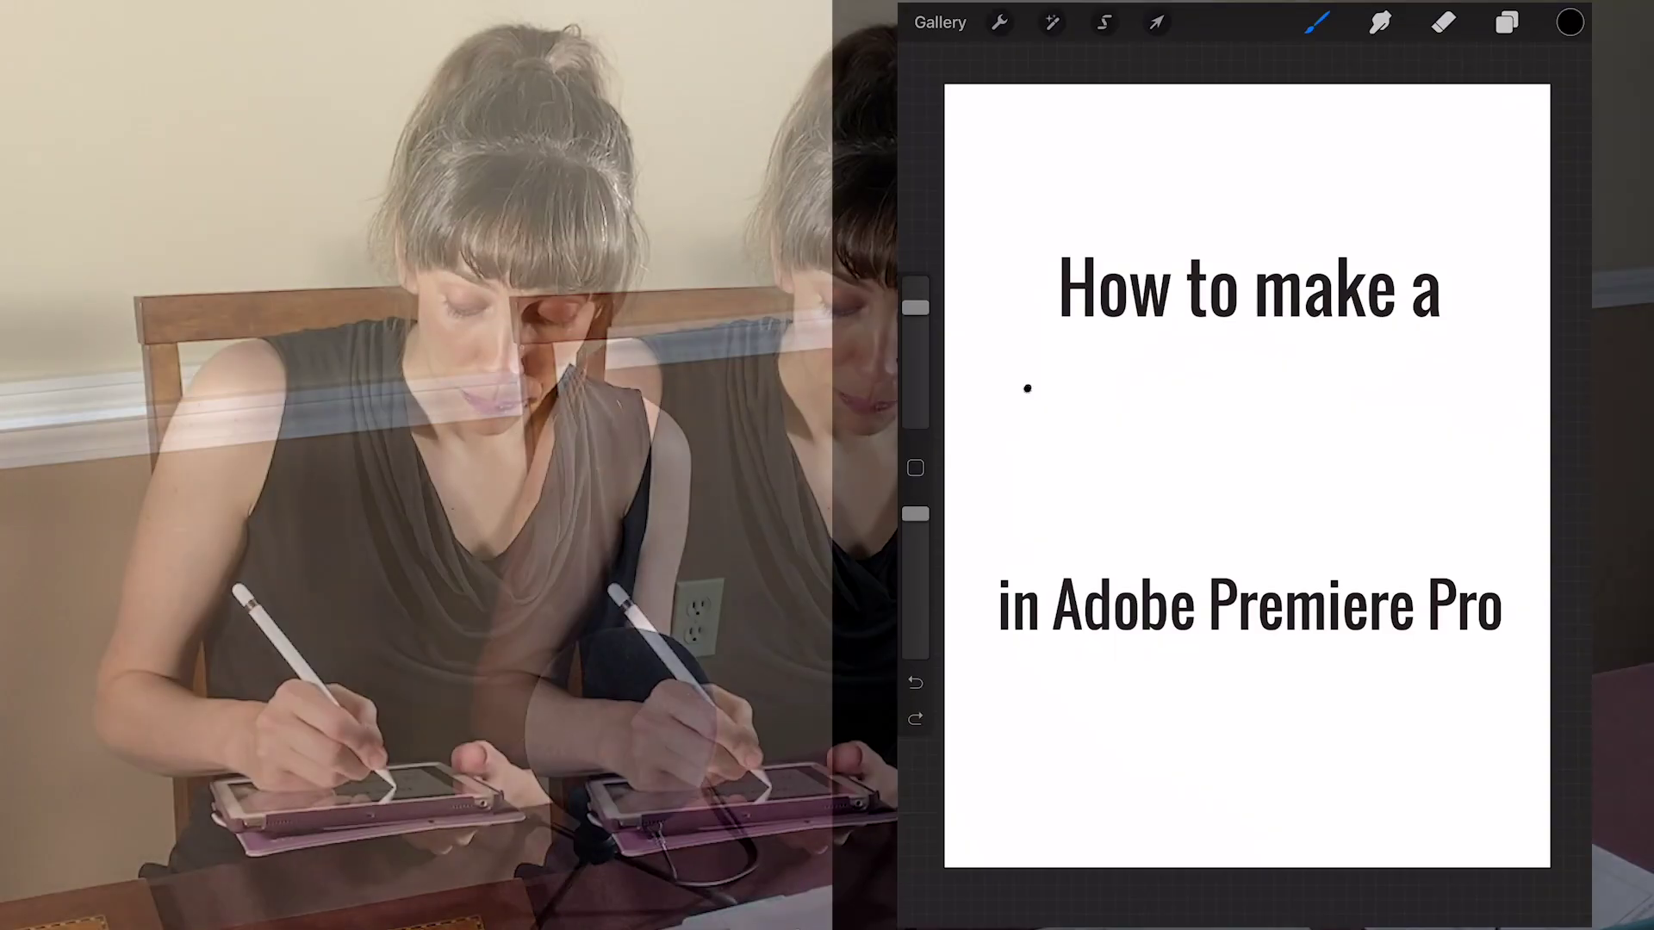
Hand-letter "Split Screen" in black between the two printed title lines on the canvas.
{"action": "mouse_move", "coordinate": [1027, 388]}
{"action": "left_mouse_down"}
{"action": "mouse_move", "coordinate": [1028, 508]}
{"action": "mouse_move", "coordinate": [982, 521]}
{"action": "left_mouse_up"}
{"action": "mouse_move", "coordinate": [1045, 431]}
{"action": "left_mouse_down"}
{"action": "mouse_move", "coordinate": [1068, 486]}
{"action": "mouse_move", "coordinate": [1176, 499]}
{"action": "left_mouse_up"}
{"action": "left_click_drag", "start_coordinate": [1189, 353], "coordinate": [1202, 509]}
{"action": "mouse_move", "coordinate": [1163, 405]}
{"action": "left_mouse_down"}
{"action": "mouse_move", "coordinate": [1228, 379]}
{"action": "mouse_move", "coordinate": [1275, 405]}
{"action": "mouse_move", "coordinate": [1293, 521]}
{"action": "left_mouse_up"}
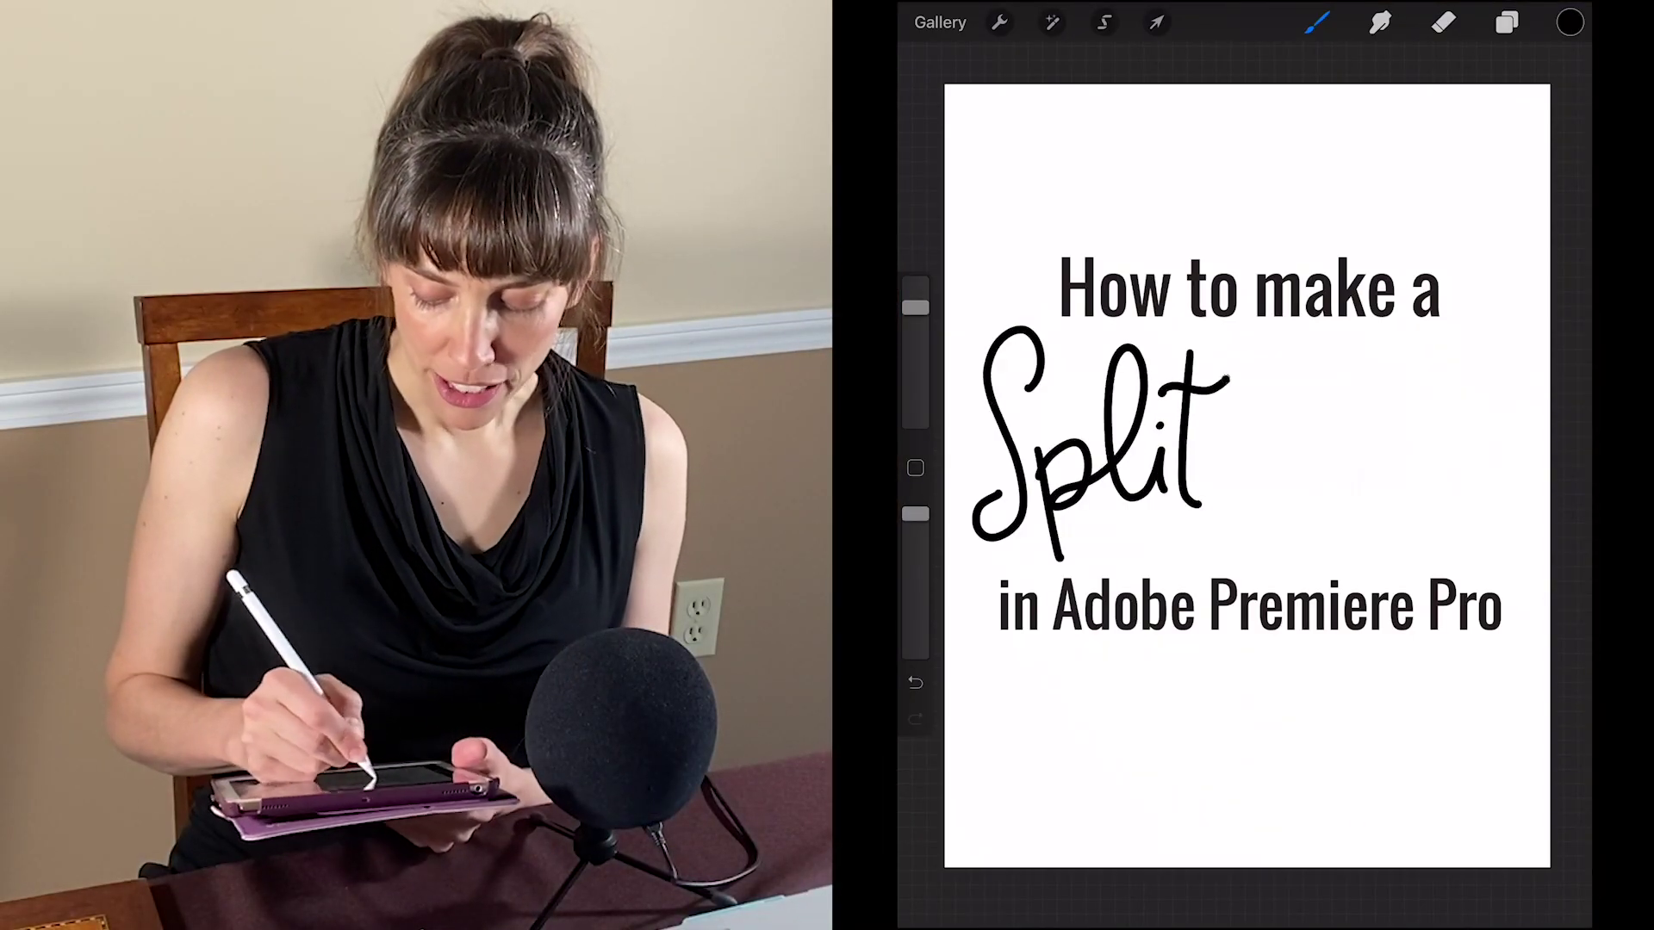
{"action": "mouse_move", "coordinate": [1357, 431]}
{"action": "left_mouse_down"}
{"action": "mouse_move", "coordinate": [1408, 470]}
{"action": "mouse_move", "coordinate": [1447, 451]}
{"action": "mouse_move", "coordinate": [1466, 474]}
{"action": "mouse_move", "coordinate": [1531, 472]}
{"action": "left_mouse_up"}
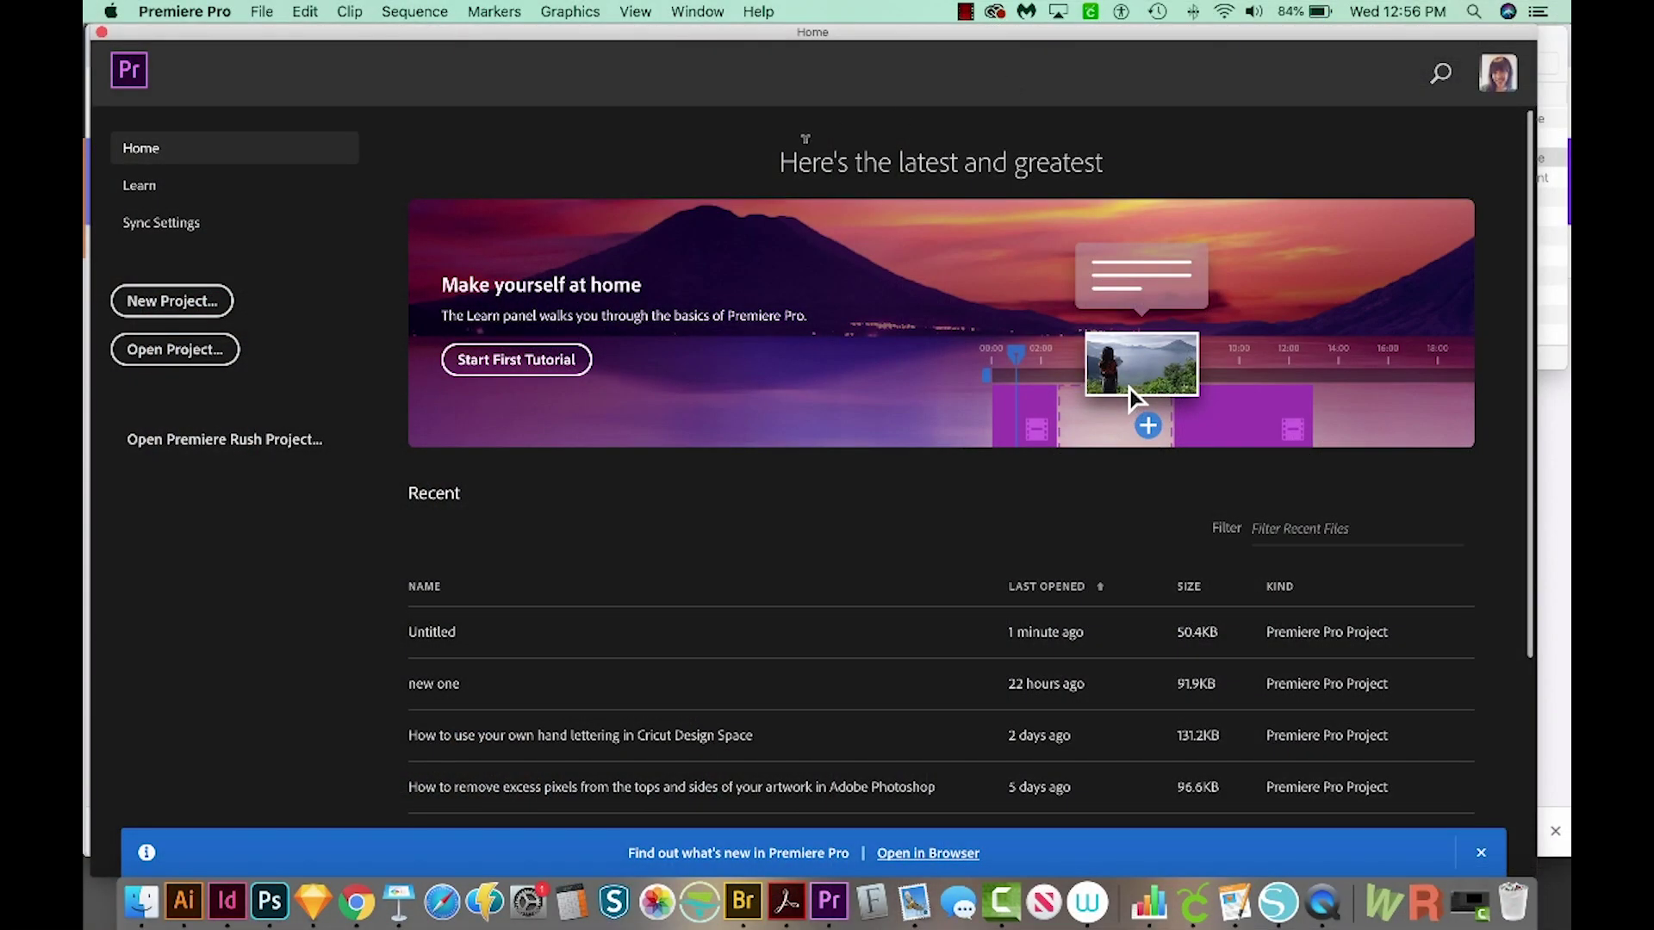
In Premiere Pro, create a project named Split Screen in the folder "How to make a split screen effect with Adobe Premiere Pro".
{"action": "left_click", "coordinate": [184, 299]}
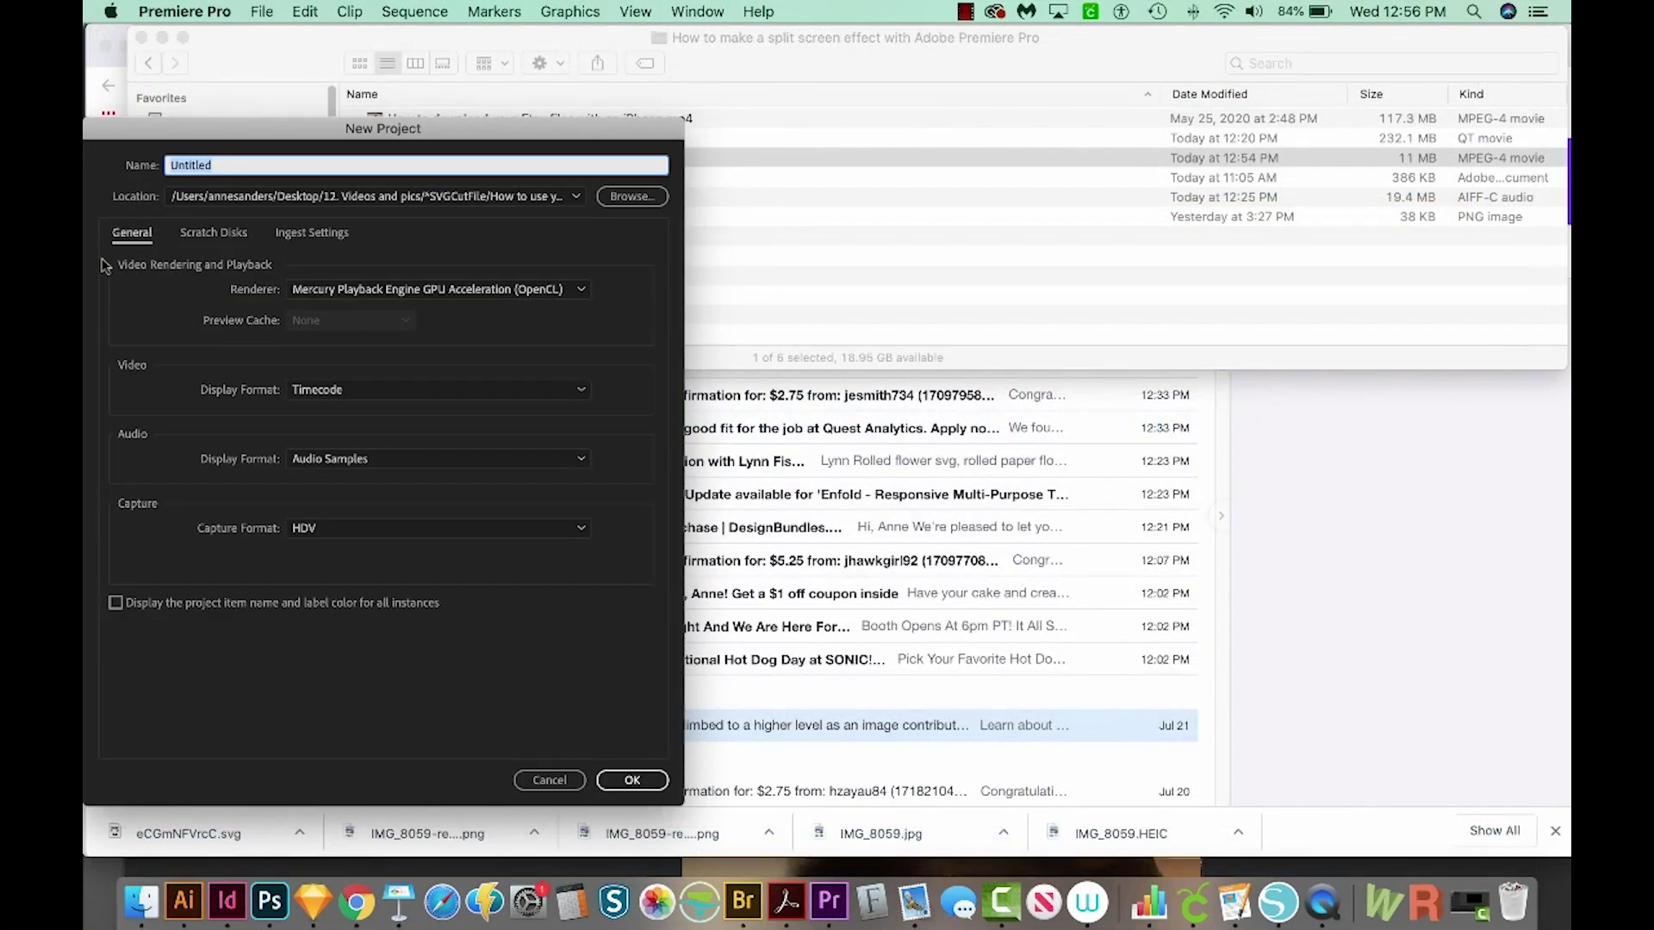
{"action": "left_click_drag", "start_coordinate": [266, 126], "coordinate": [371, 119]}
{"action": "type", "text": "Apl"}
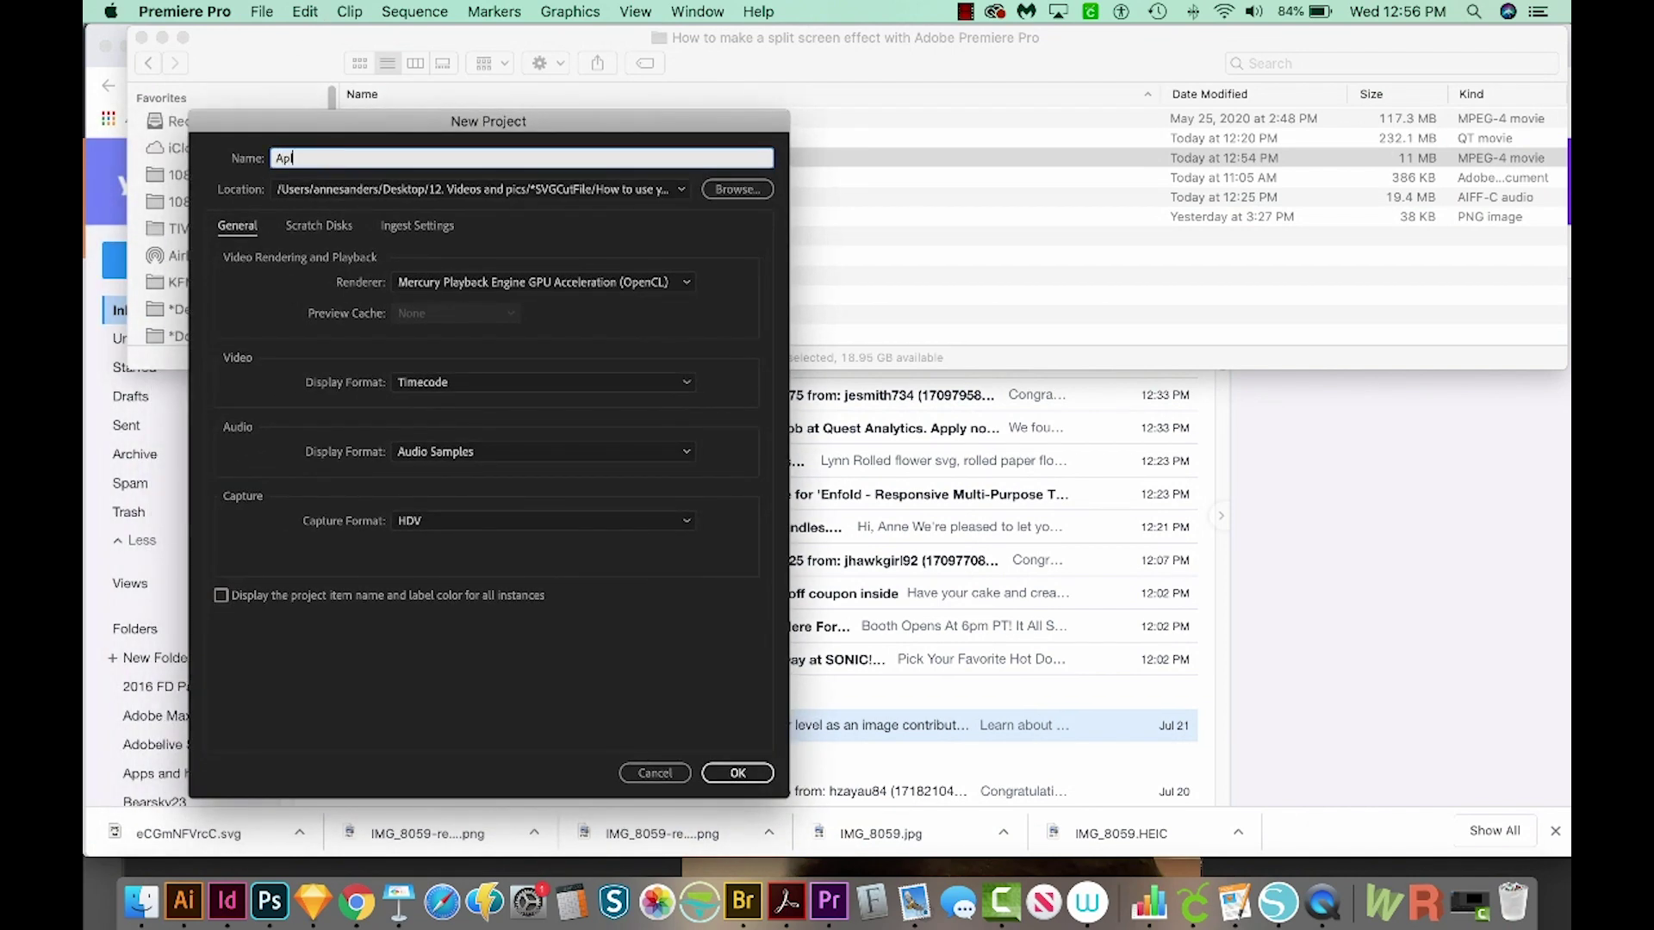
{"action": "left_click", "coordinate": [737, 189]}
{"action": "left_click", "coordinate": [913, 110]}
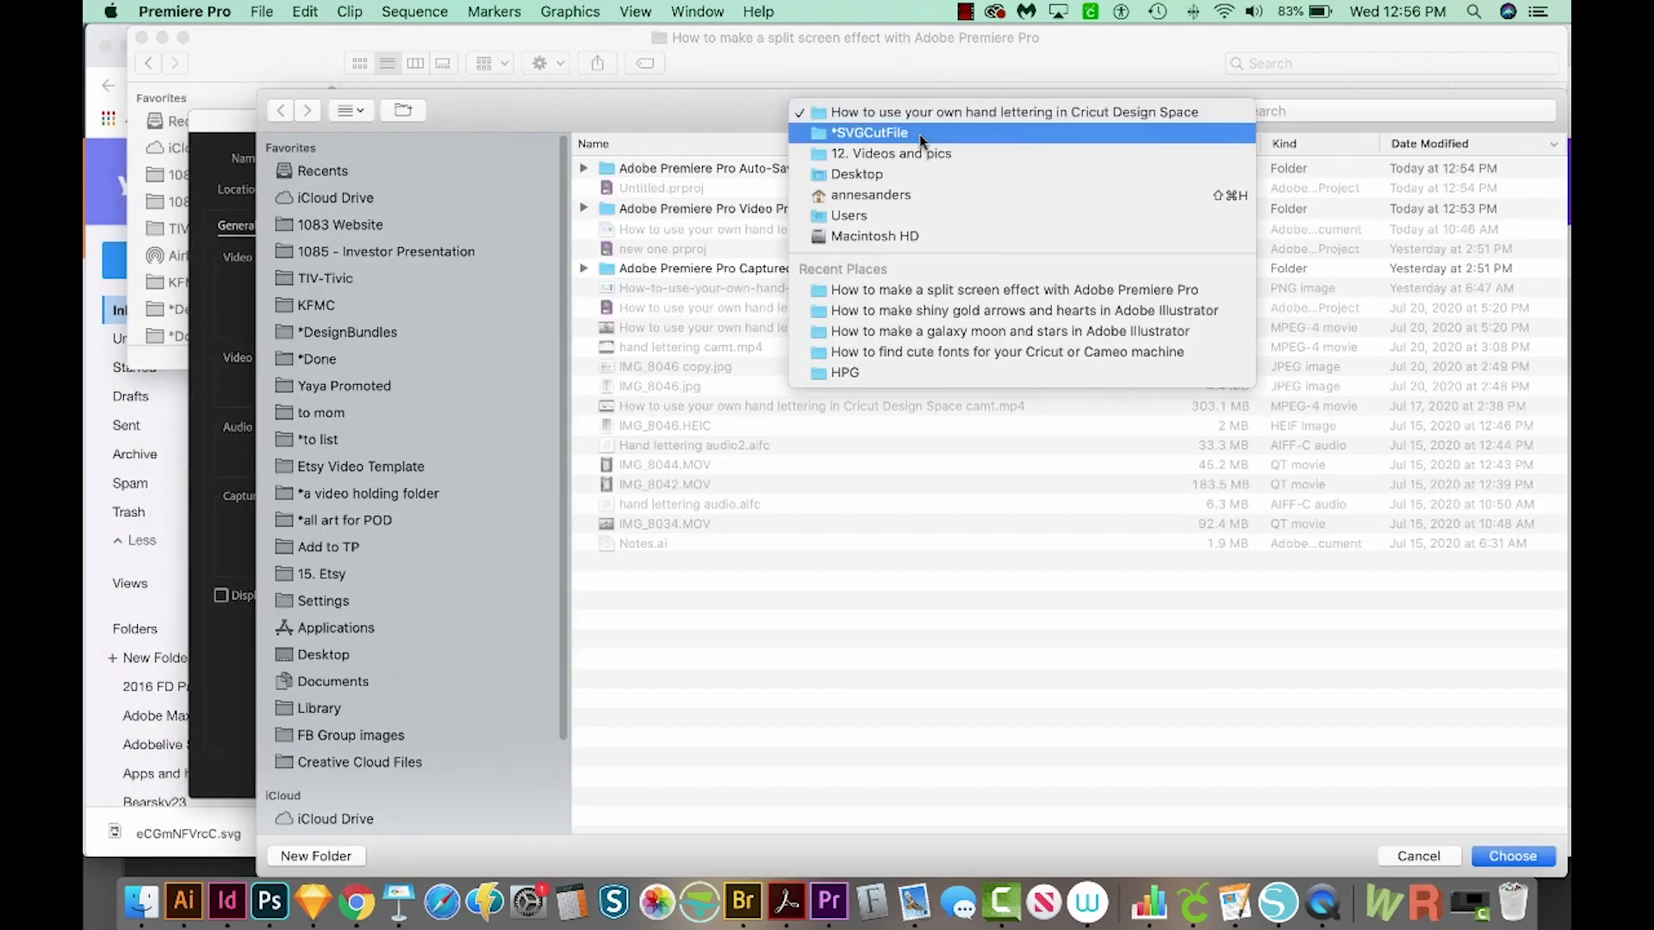
{"action": "left_click", "coordinate": [947, 461]}
{"action": "left_click", "coordinate": [1512, 856]}
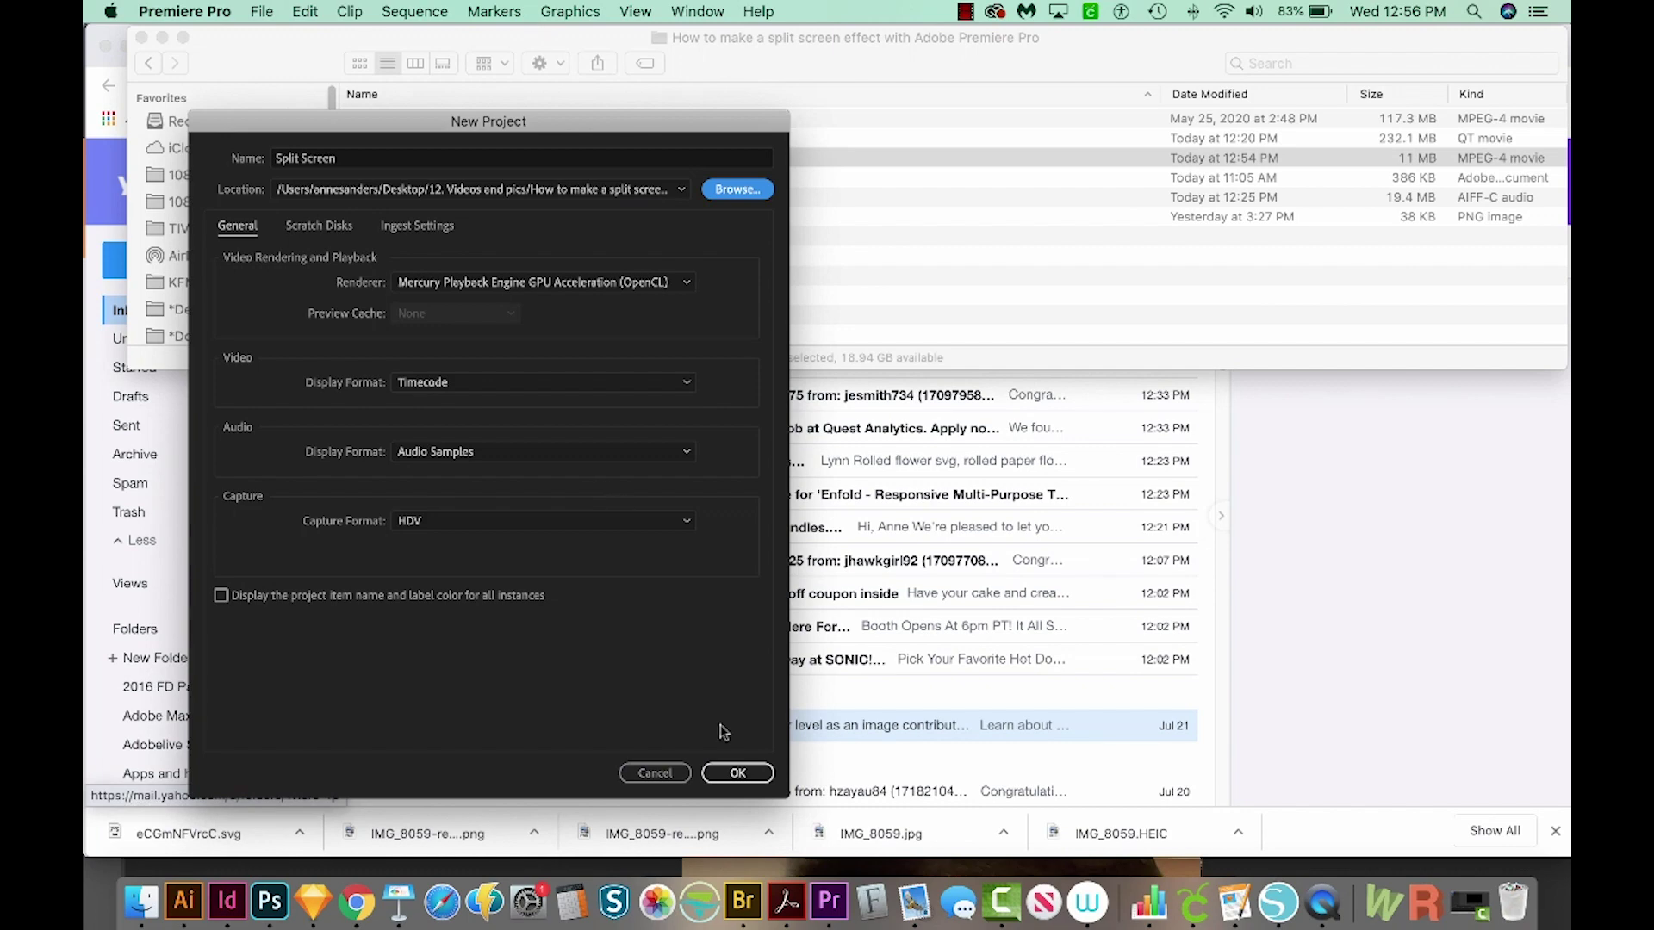
{"action": "left_click", "coordinate": [737, 774]}
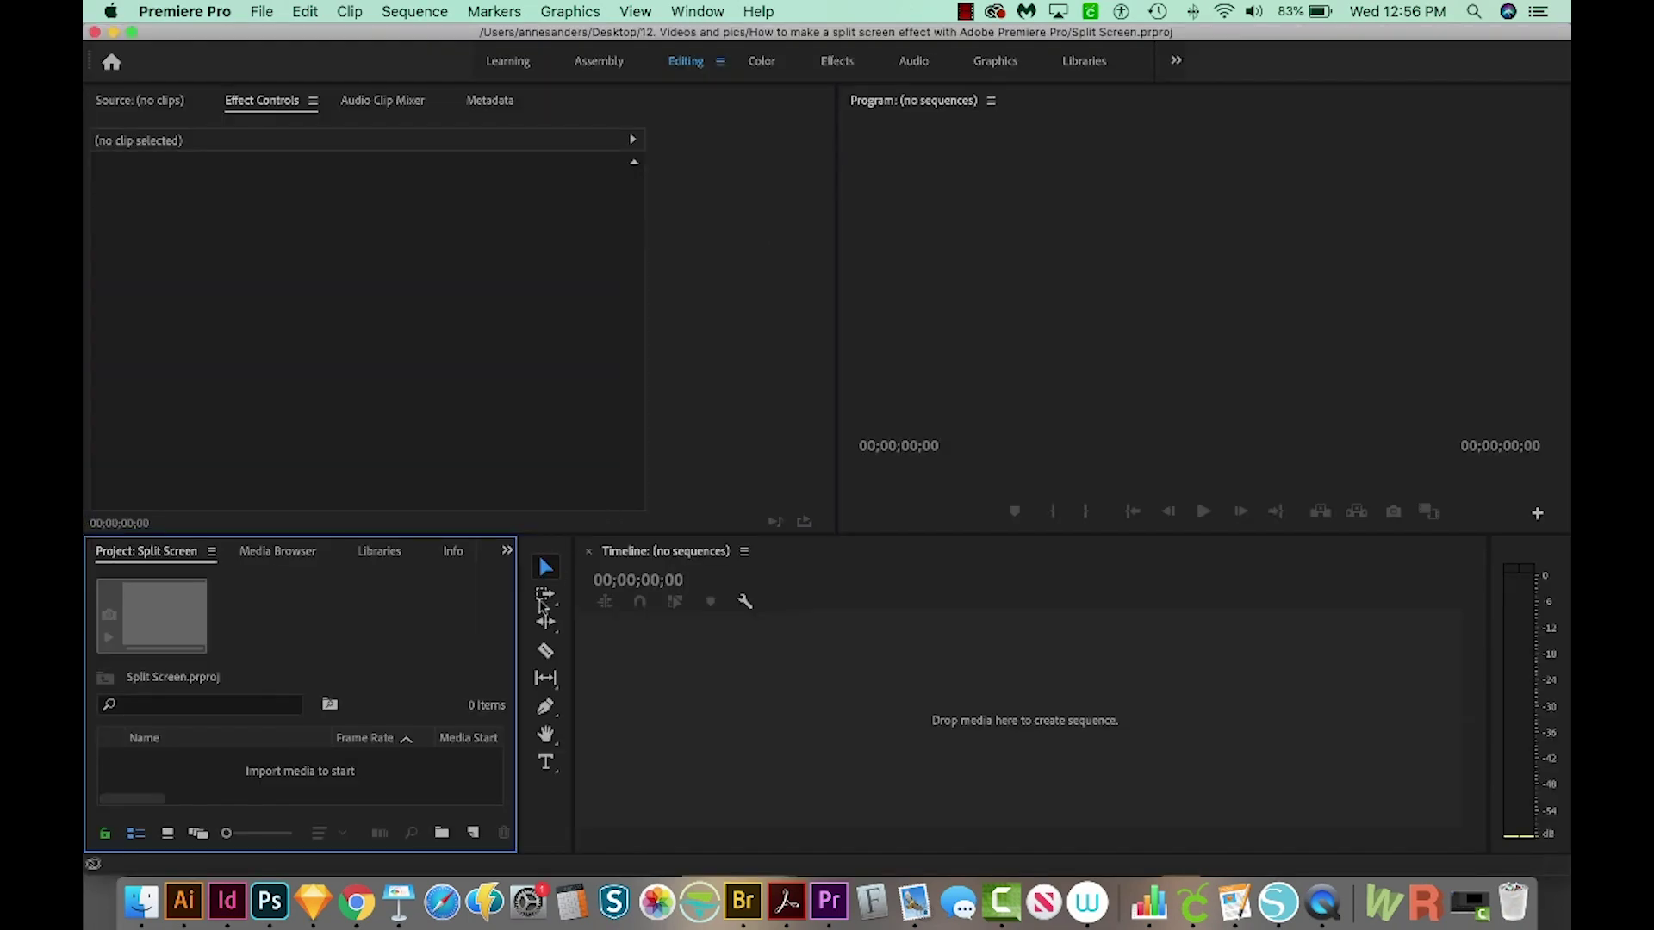
Add IMG_8061.MOV from the Finder folder to the empty timeline as a new sequence.
{"action": "left_click", "coordinate": [139, 897]}
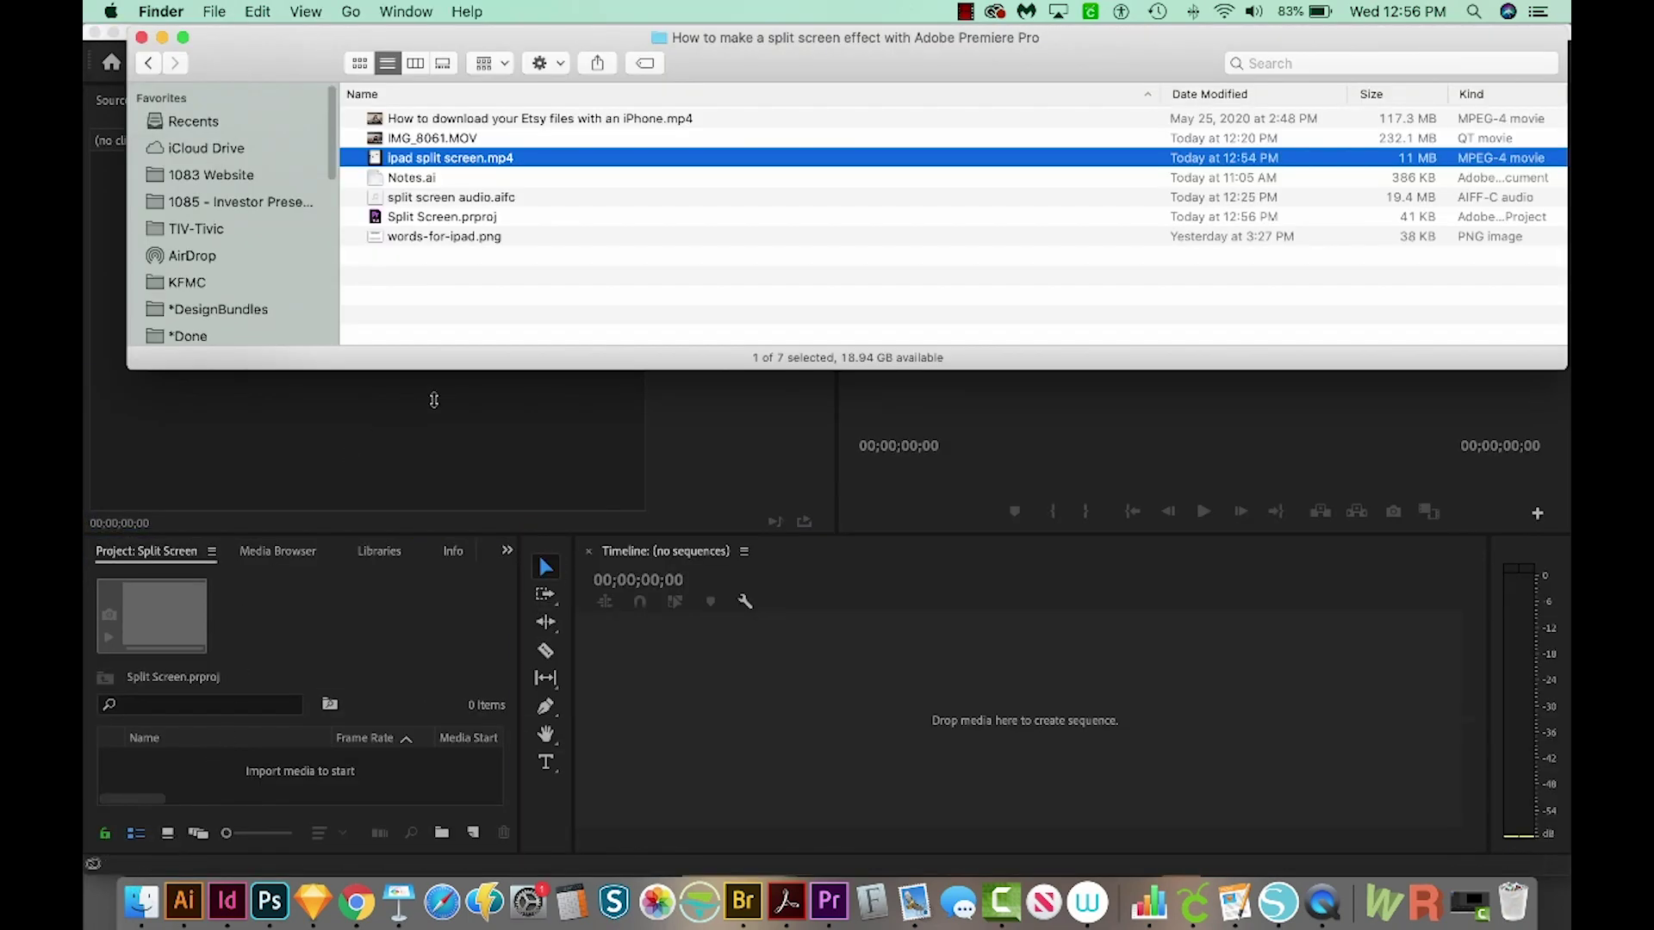
{"action": "left_click", "coordinate": [463, 138]}
{"action": "left_click_drag", "start_coordinate": [373, 142], "coordinate": [637, 733]}
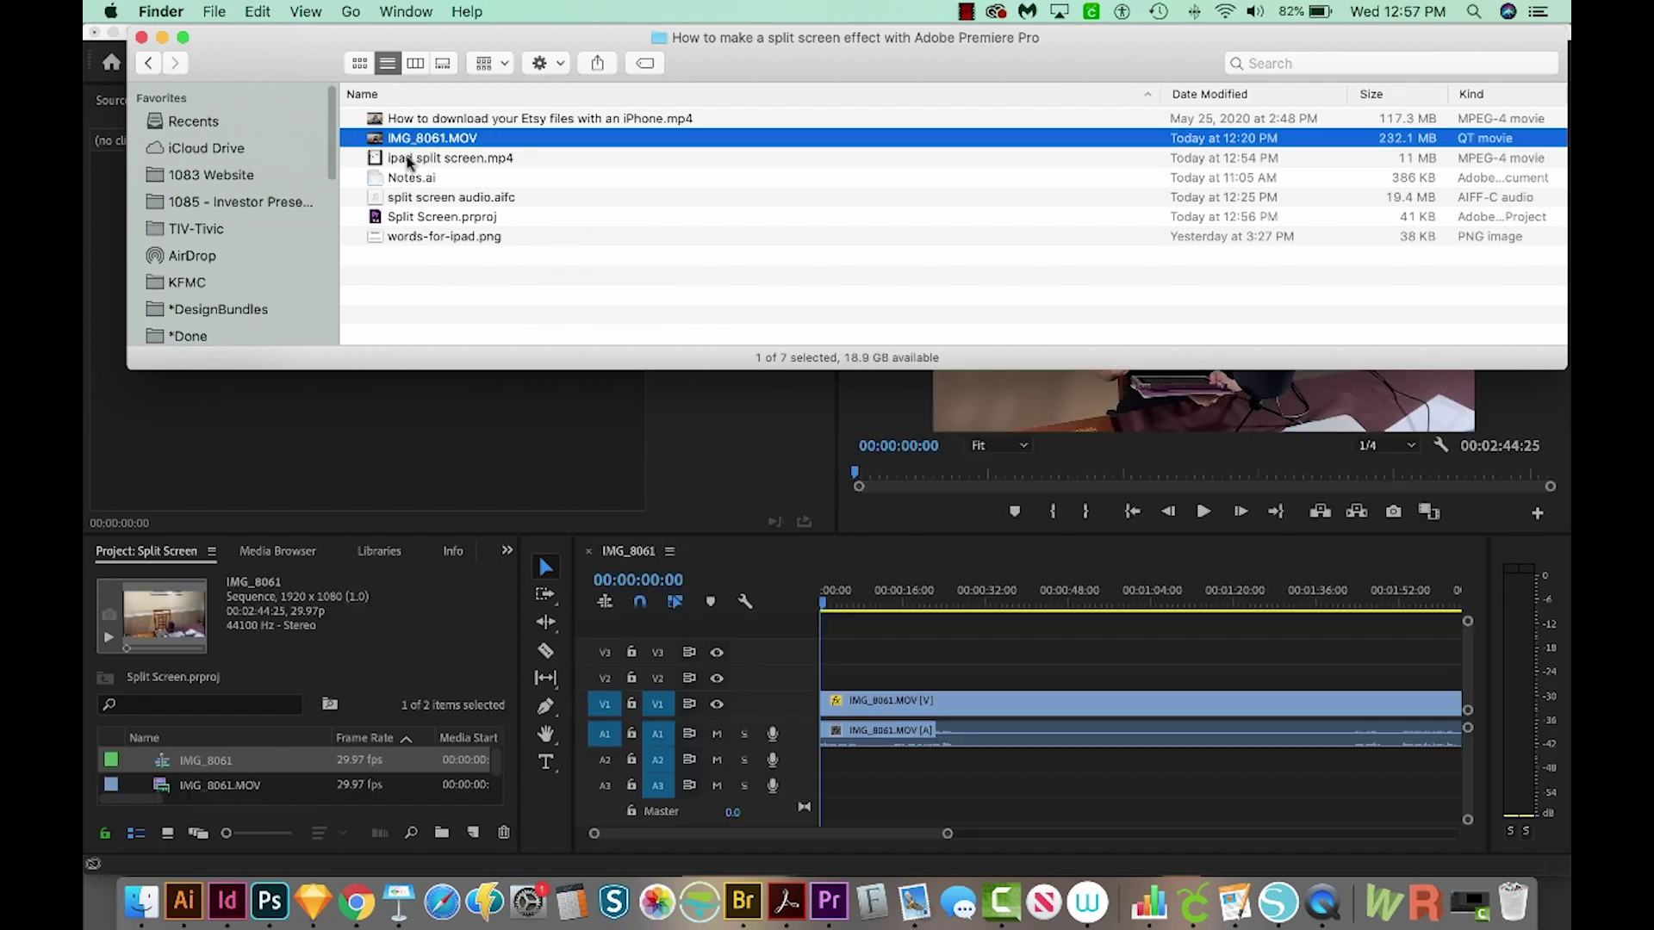
Place ipad split screen.mp4 from Finder on track V2 at the start of the sequence and delete its audio.
{"action": "left_click", "coordinate": [466, 163]}
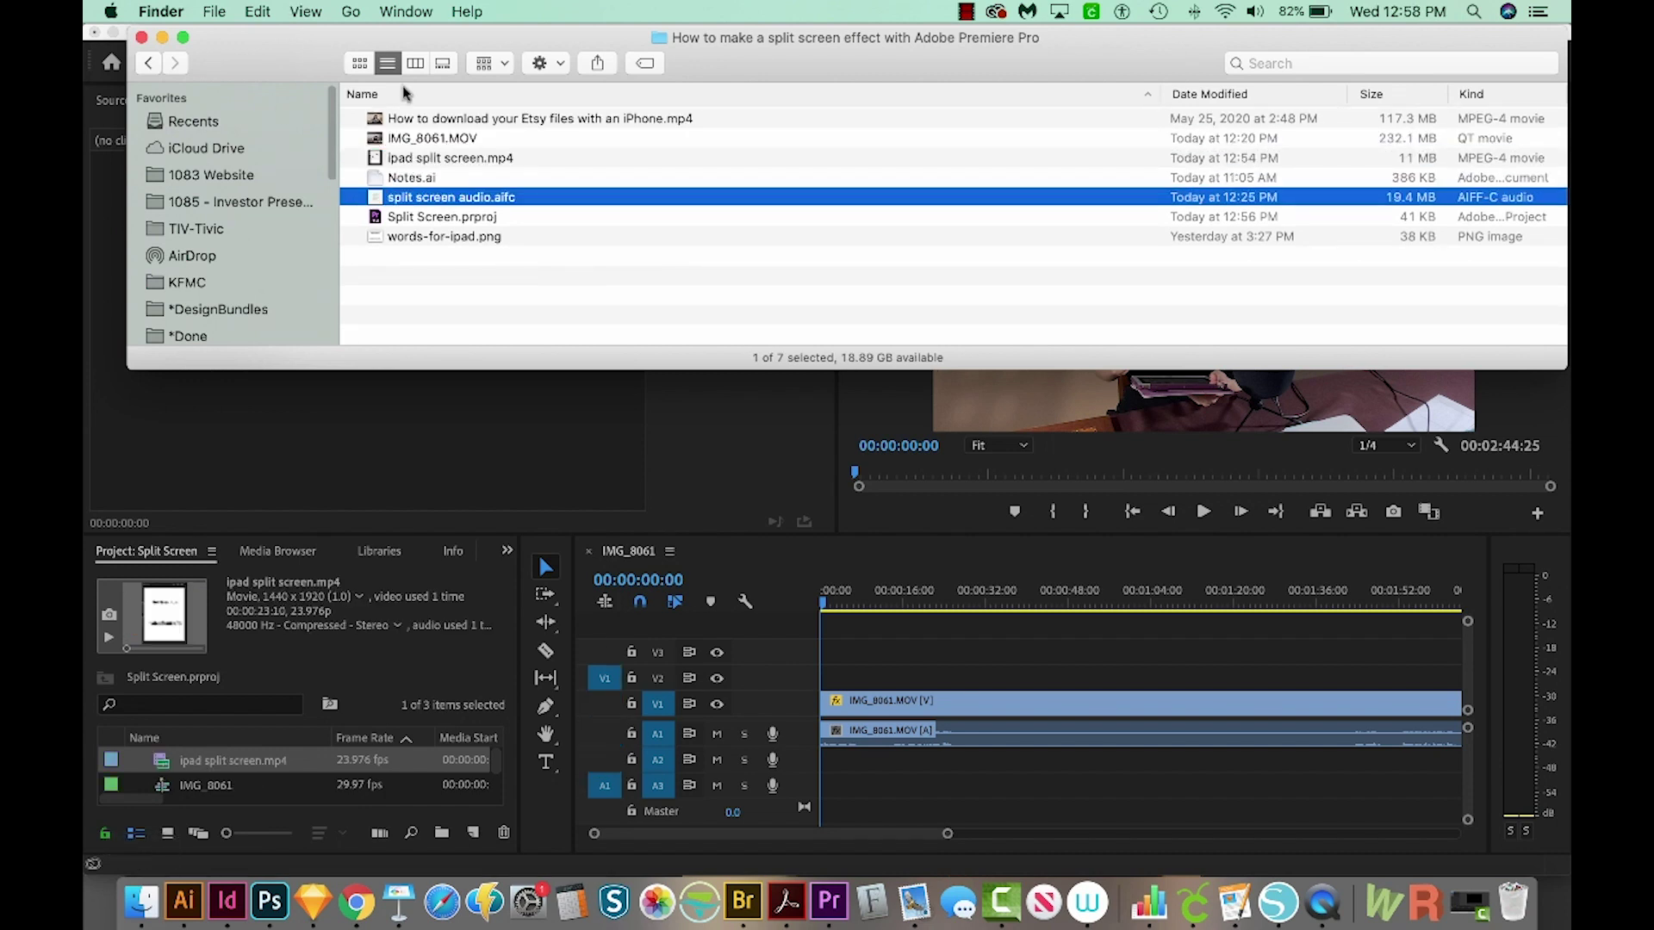
{"action": "left_click", "coordinate": [449, 157]}
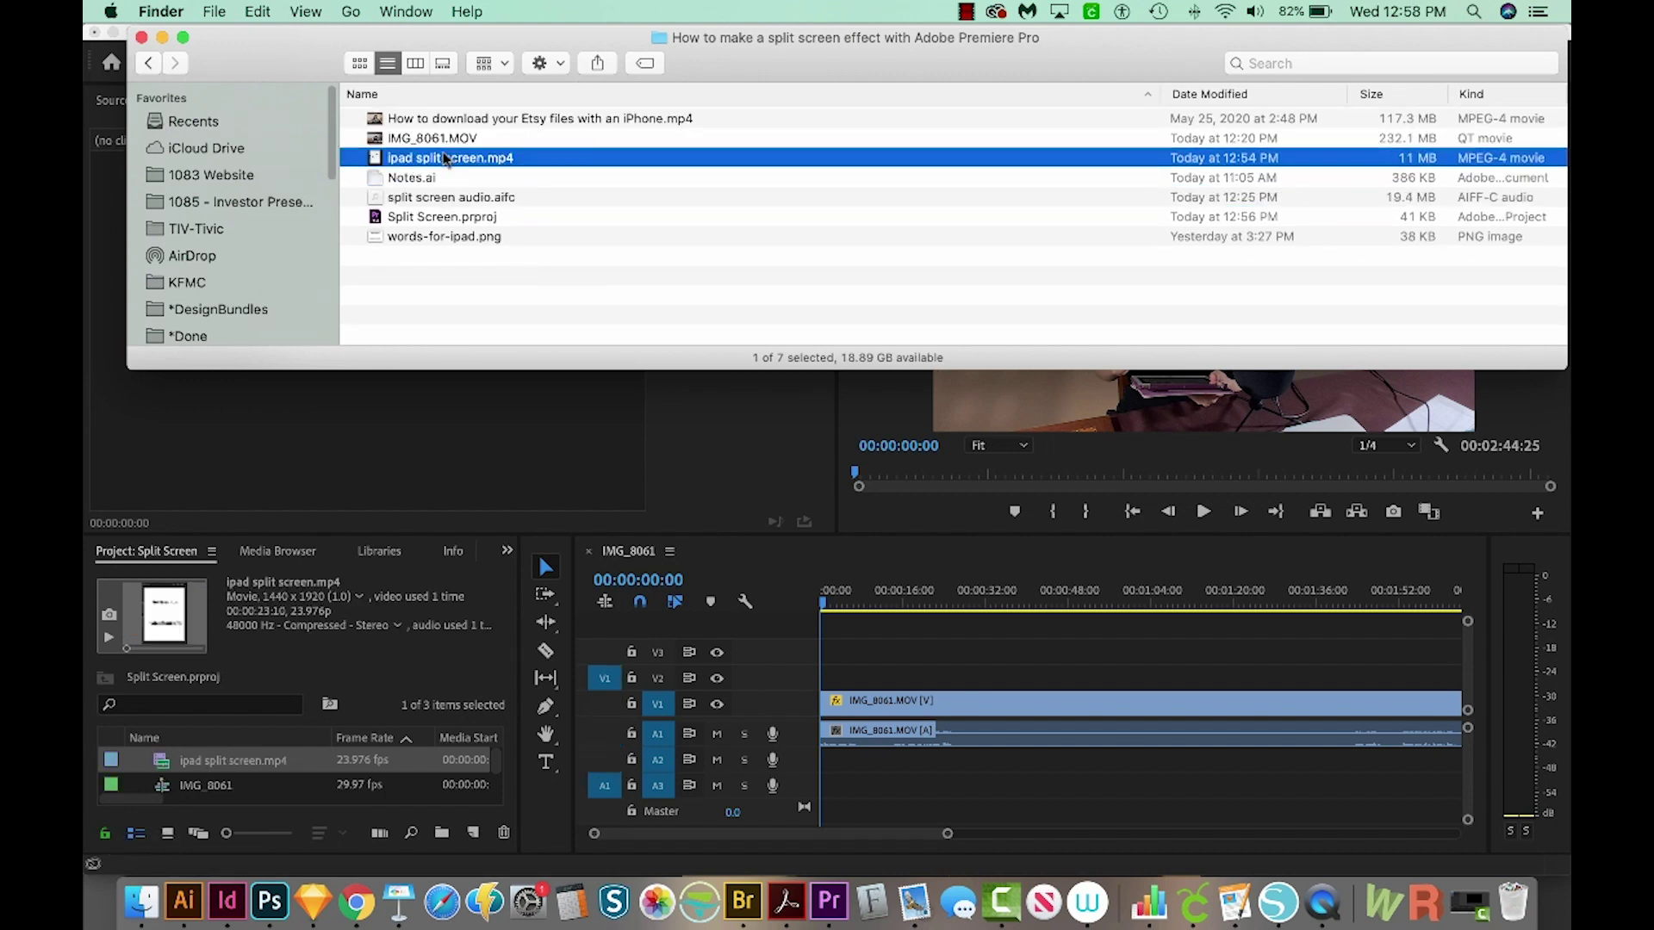
{"action": "left_click_drag", "start_coordinate": [374, 159], "coordinate": [898, 681]}
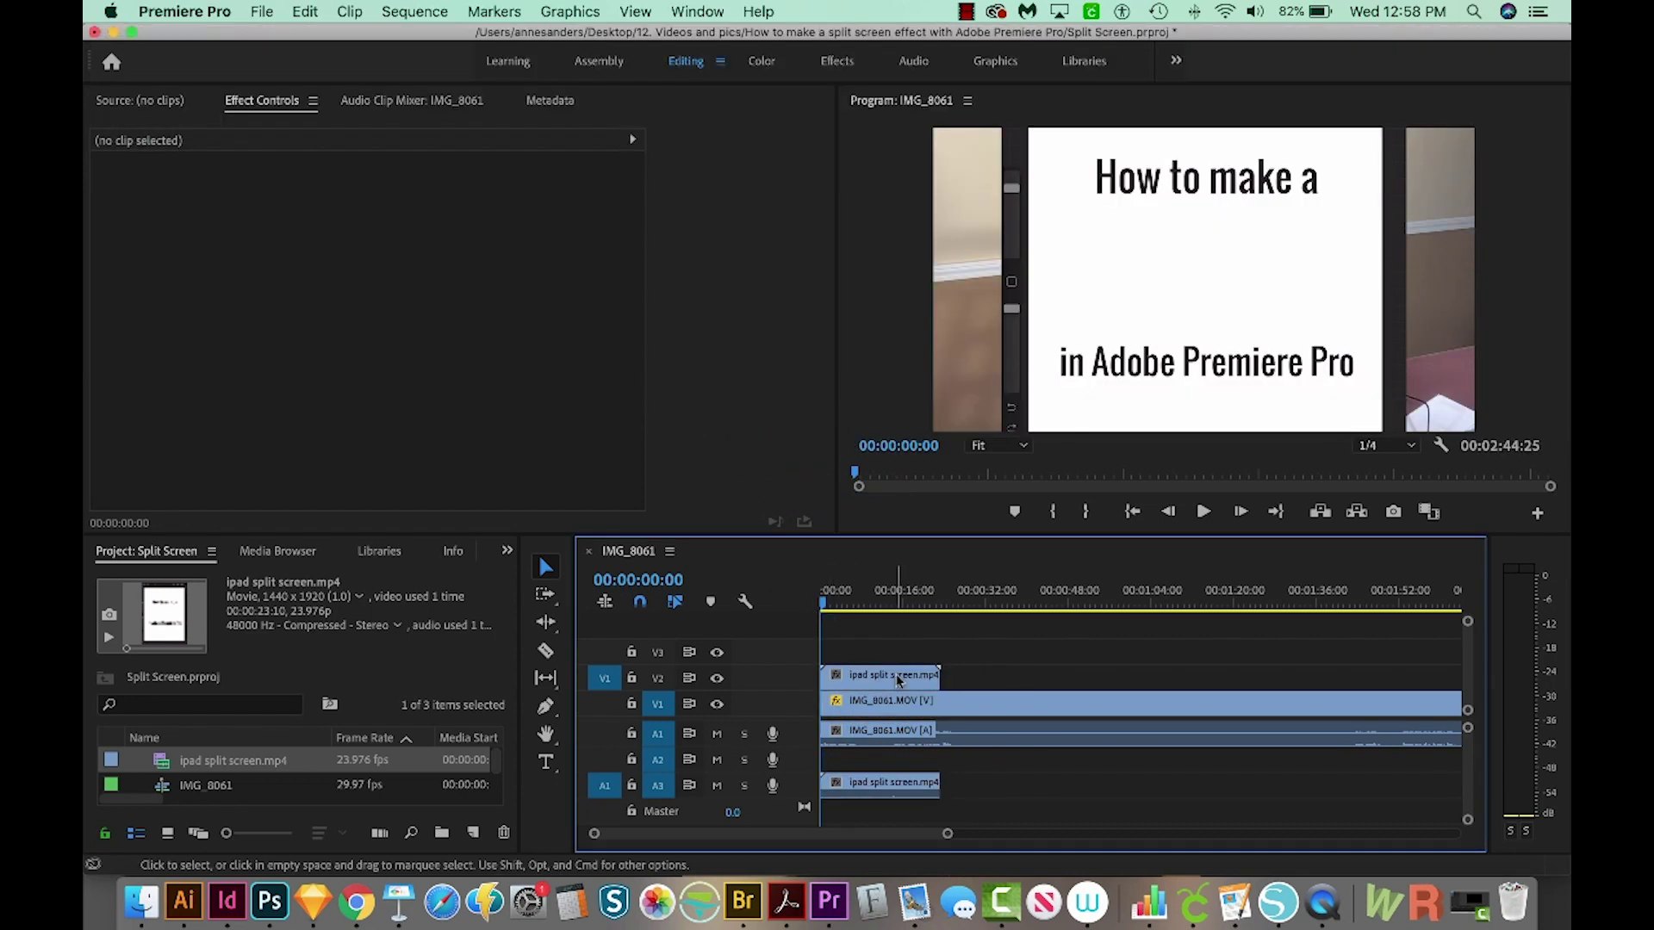
{"action": "left_click", "coordinate": [886, 794]}
{"action": "key", "text": "Delete"}
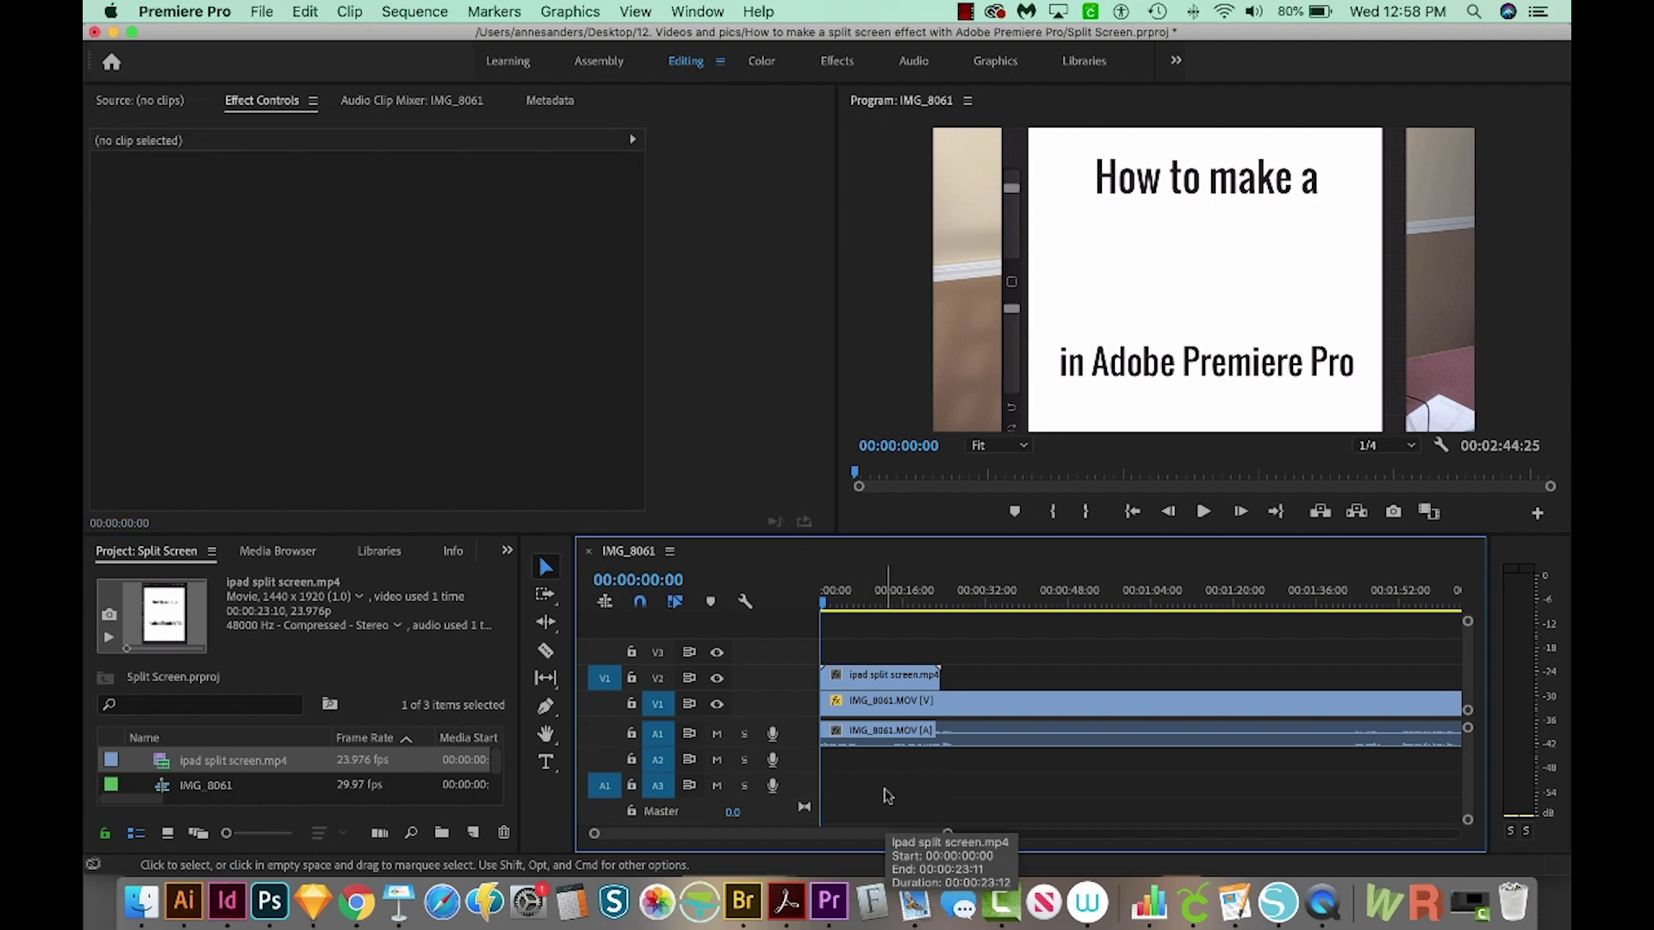
Scale the ipad split screen clip to 58 and set its horizontal position to 1505.
{"action": "left_click", "coordinate": [935, 676]}
{"action": "left_click", "coordinate": [873, 692]}
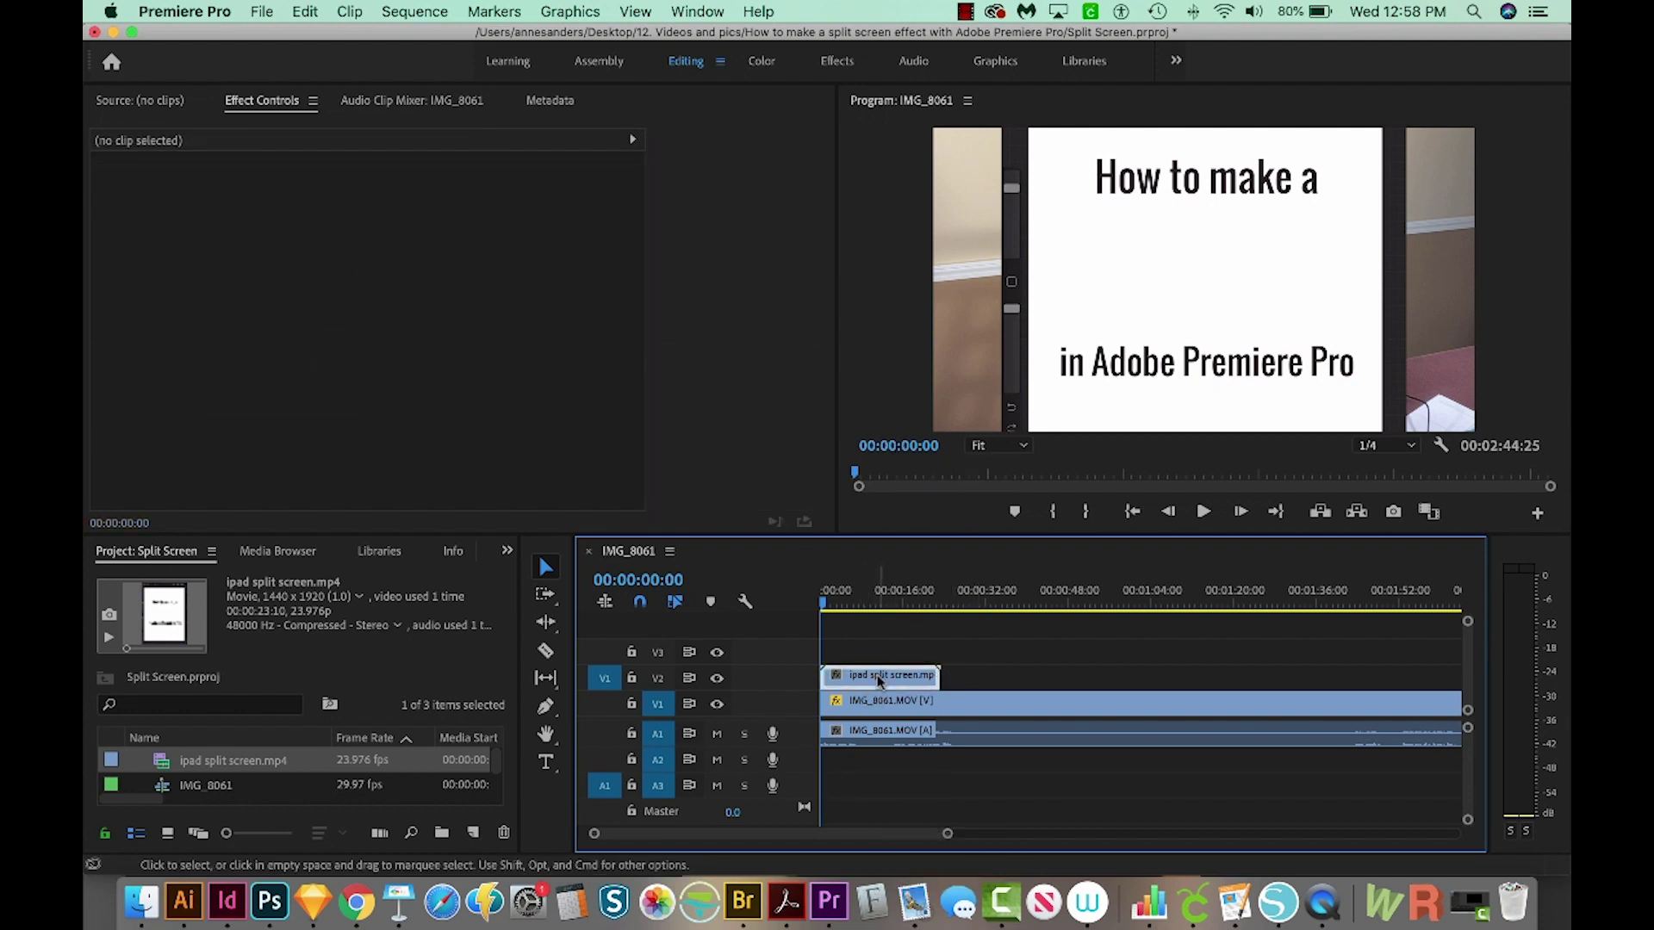
{"action": "left_click", "coordinate": [877, 675]}
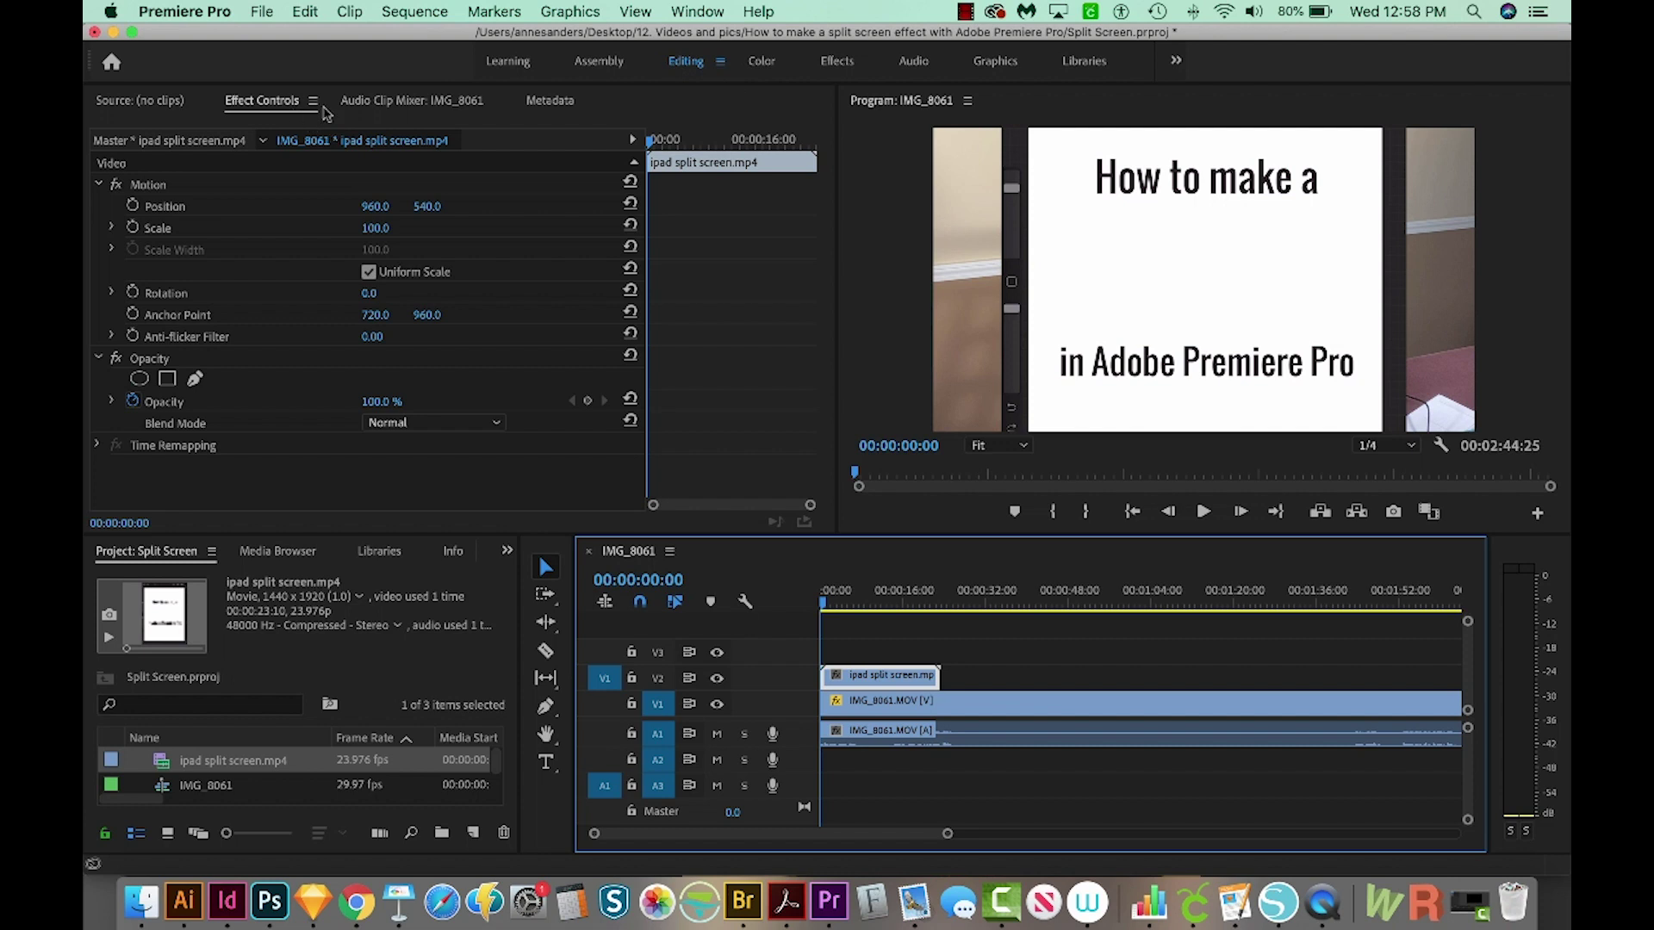
{"action": "left_click", "coordinate": [377, 228]}
{"action": "left_click_drag", "start_coordinate": [376, 229], "coordinate": [341, 228]}
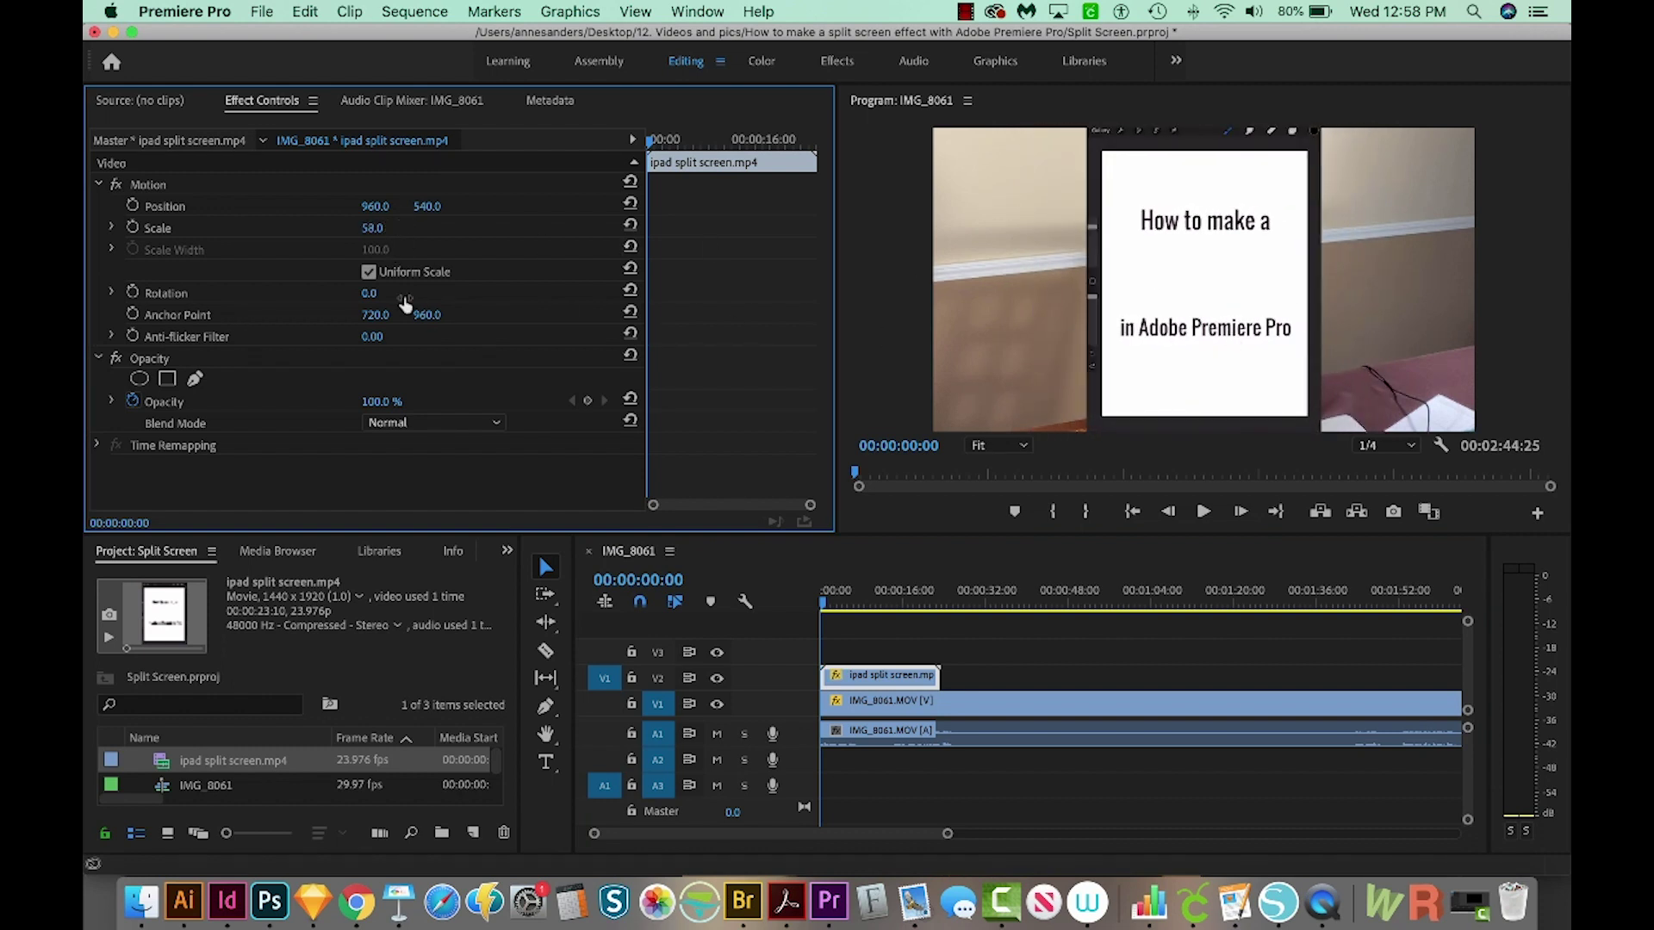
{"action": "left_click_drag", "start_coordinate": [376, 206], "coordinate": [689, 206]}
{"action": "left_click", "coordinate": [982, 654]}
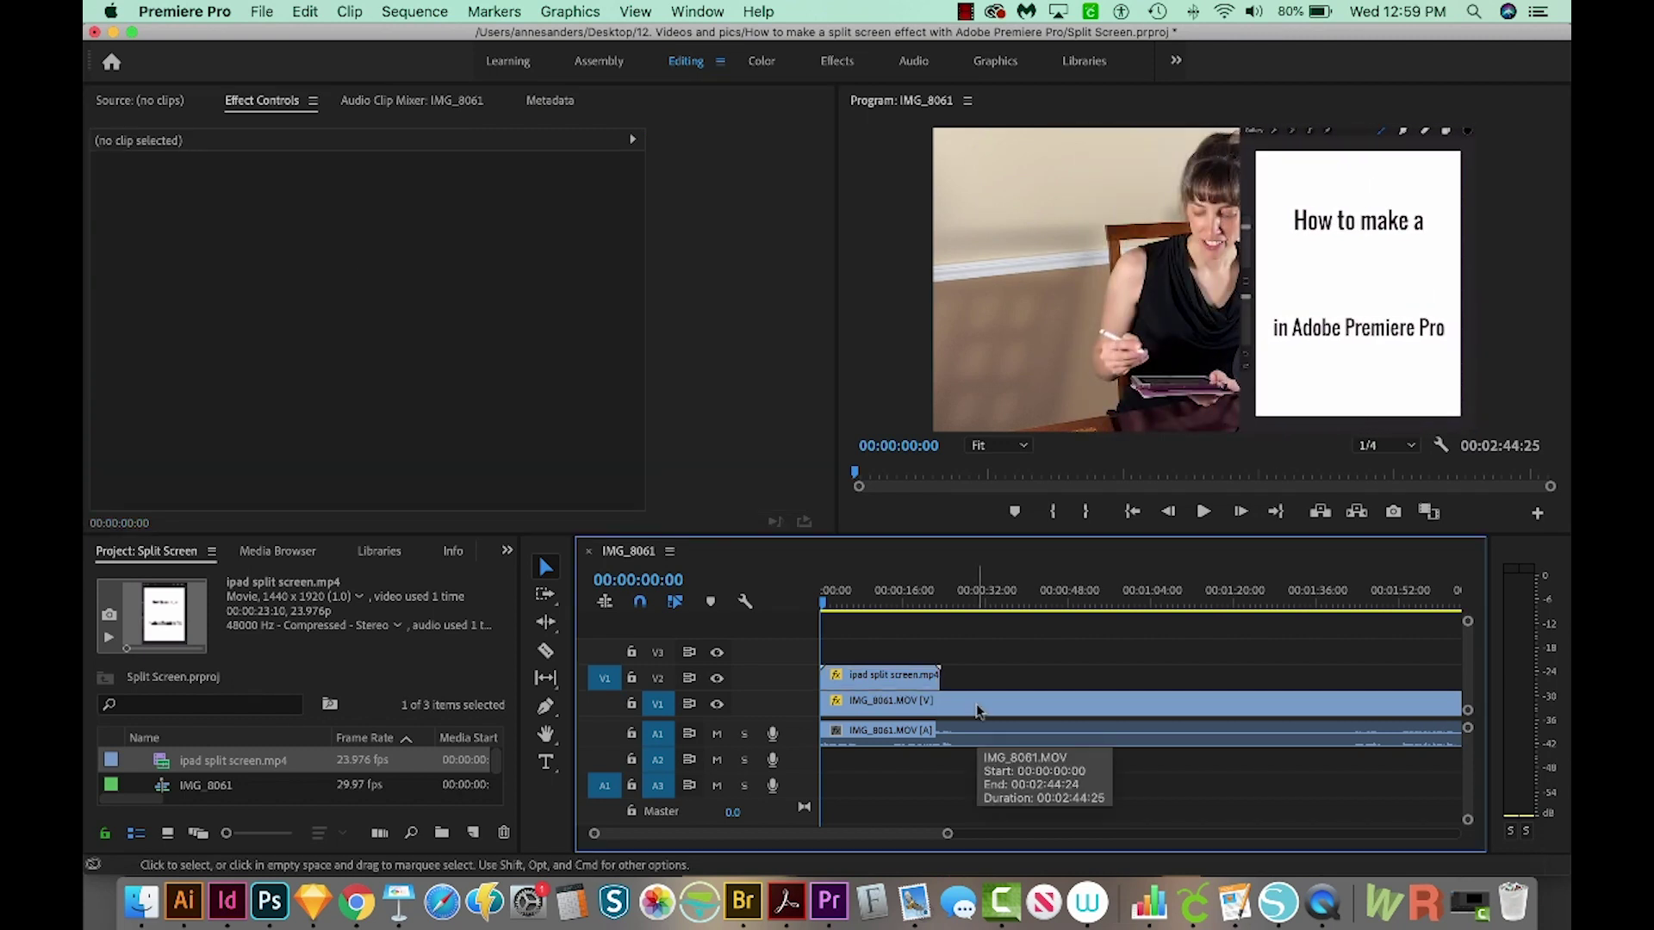
Set the horizontal position of the IMG_8061.MOV clip to 506 so the woman is visible beside the iPad video.
{"action": "left_click", "coordinate": [866, 702]}
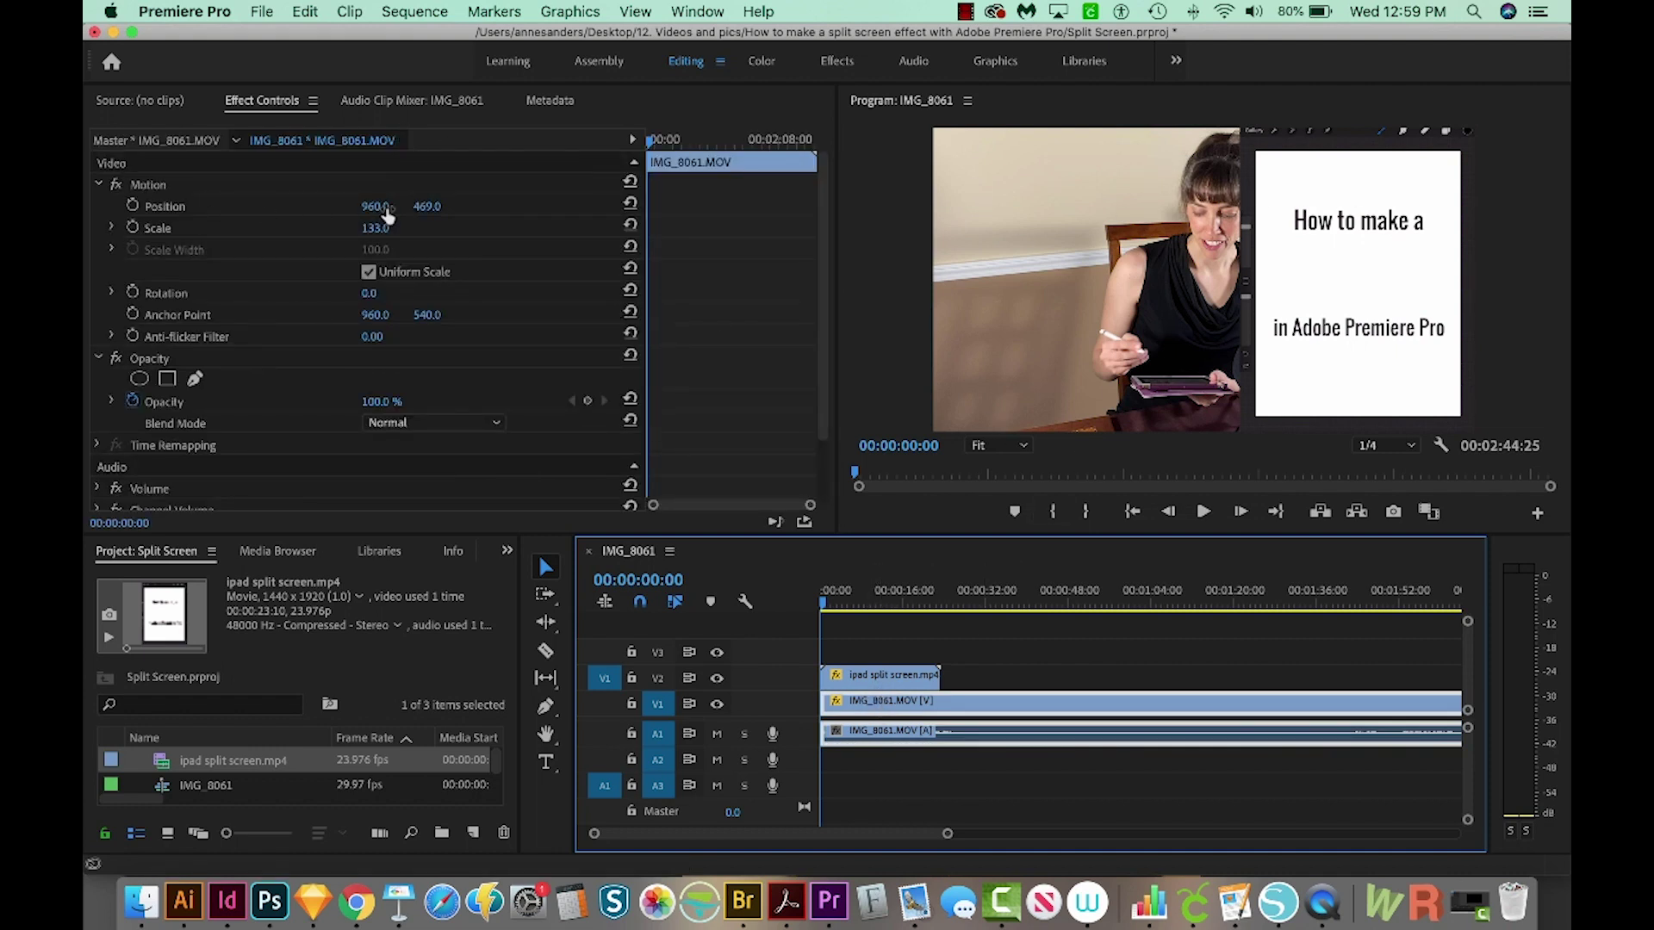
{"action": "left_click_drag", "start_coordinate": [387, 216], "coordinate": [258, 215]}
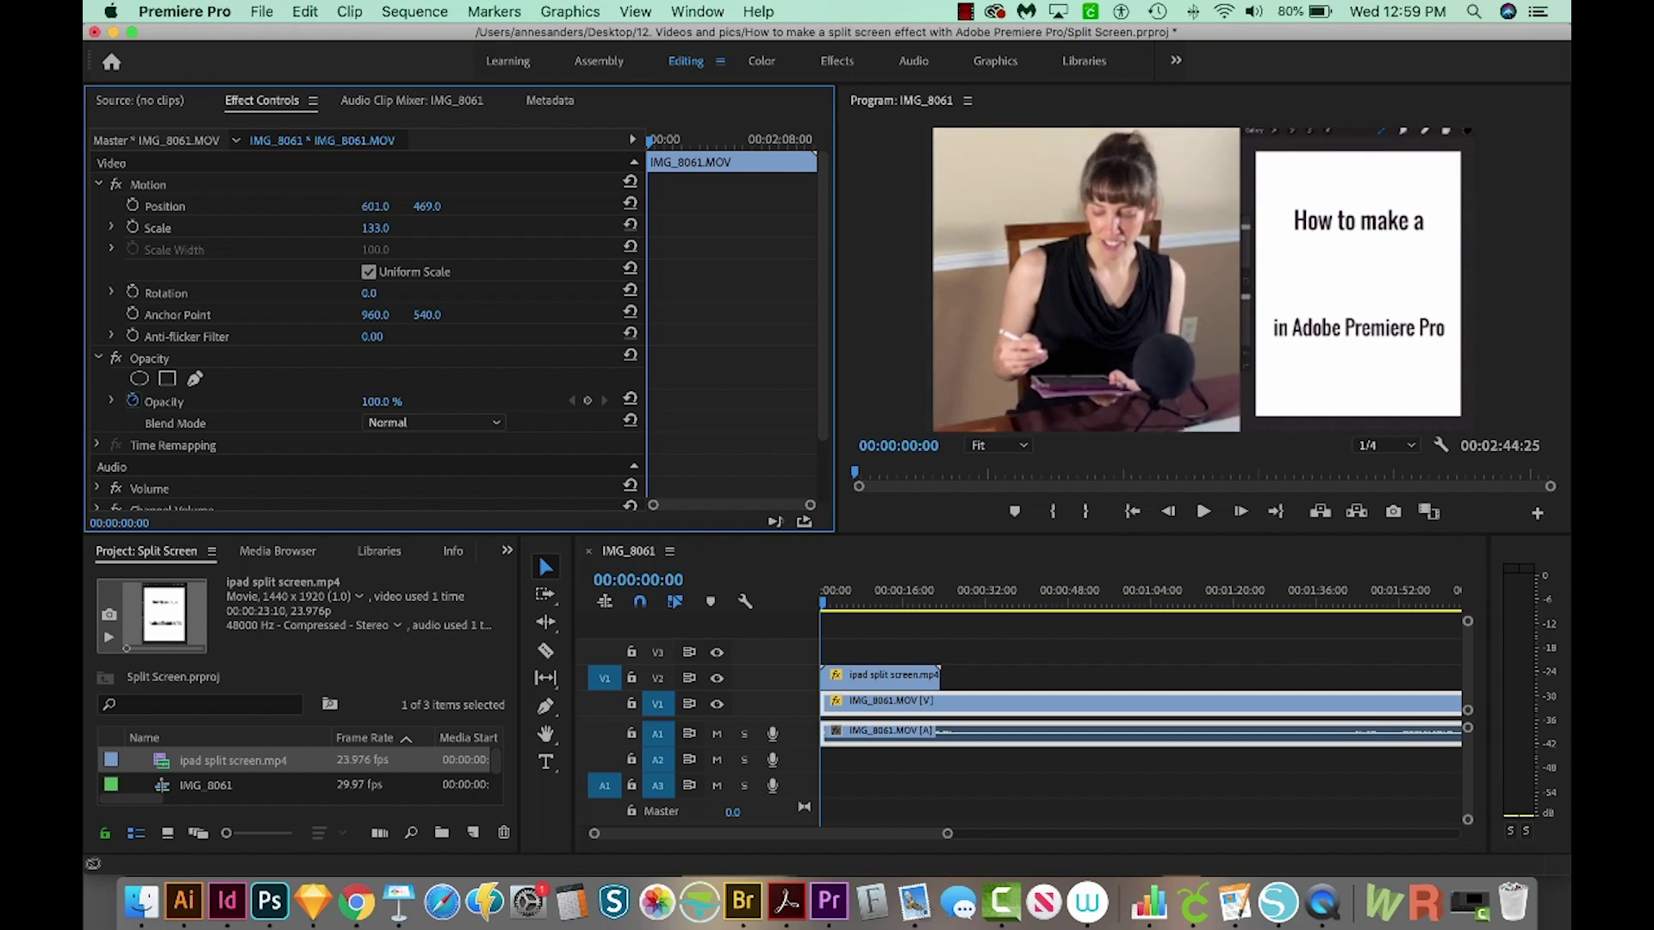
{"action": "left_click_drag", "start_coordinate": [1186, 310], "coordinate": [1159, 310]}
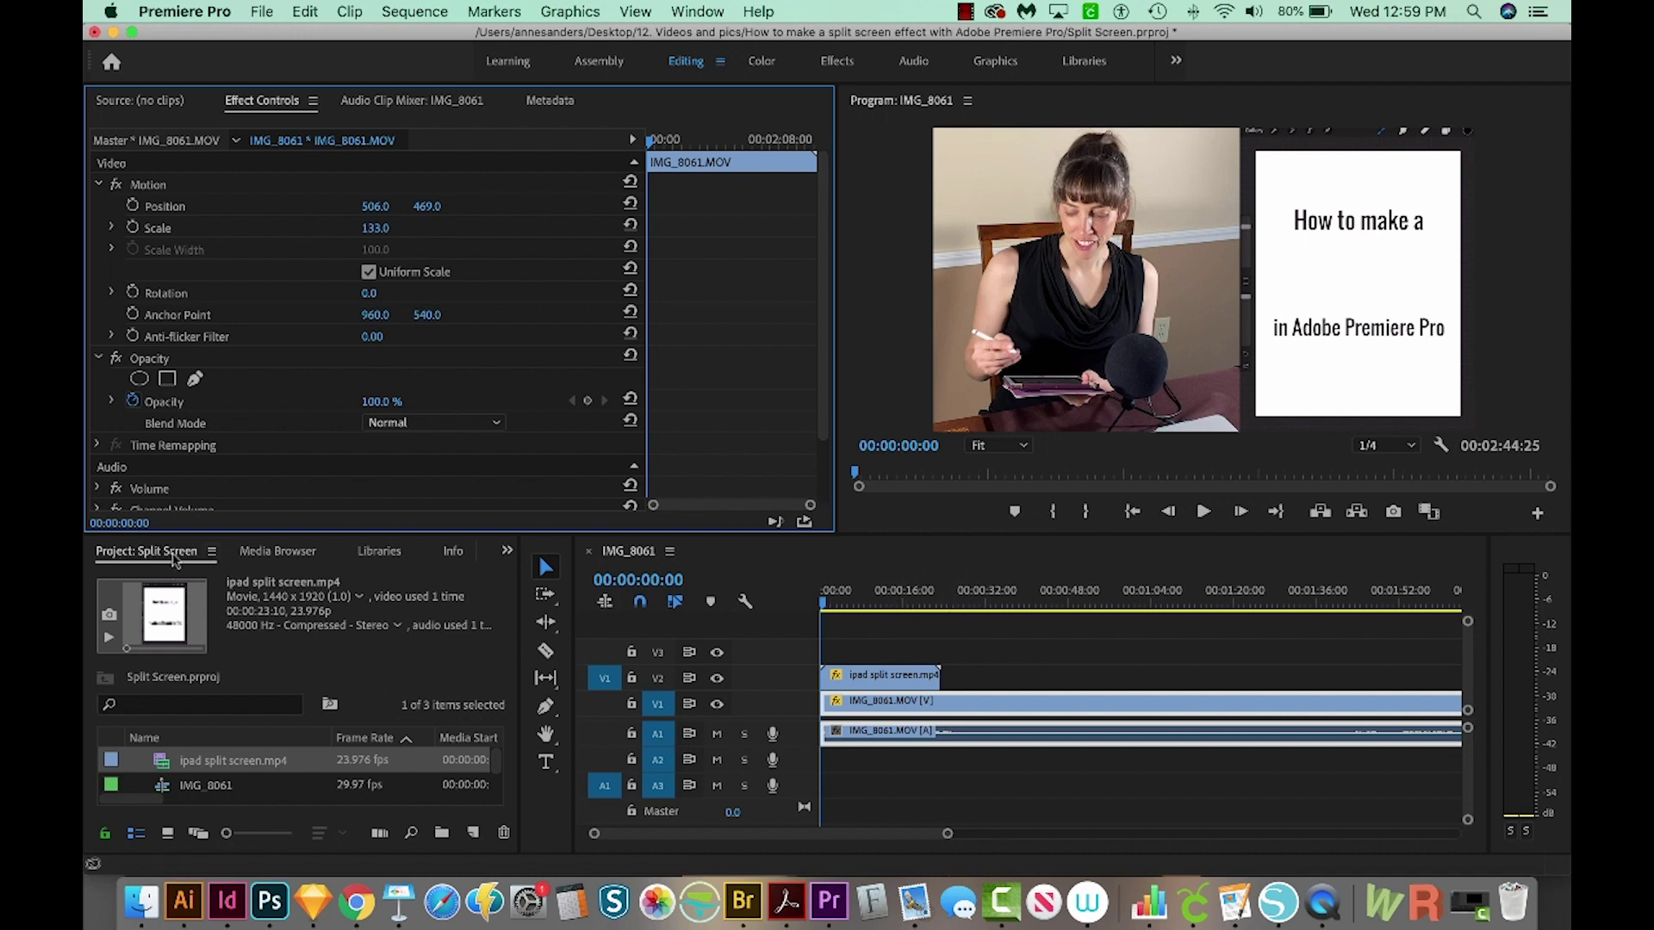
Find the Crop effect by searching for "crop" and apply it to the IMG_8061.MOV clip on V1.
{"action": "left_click", "coordinate": [508, 552]}
{"action": "left_click", "coordinate": [507, 552]}
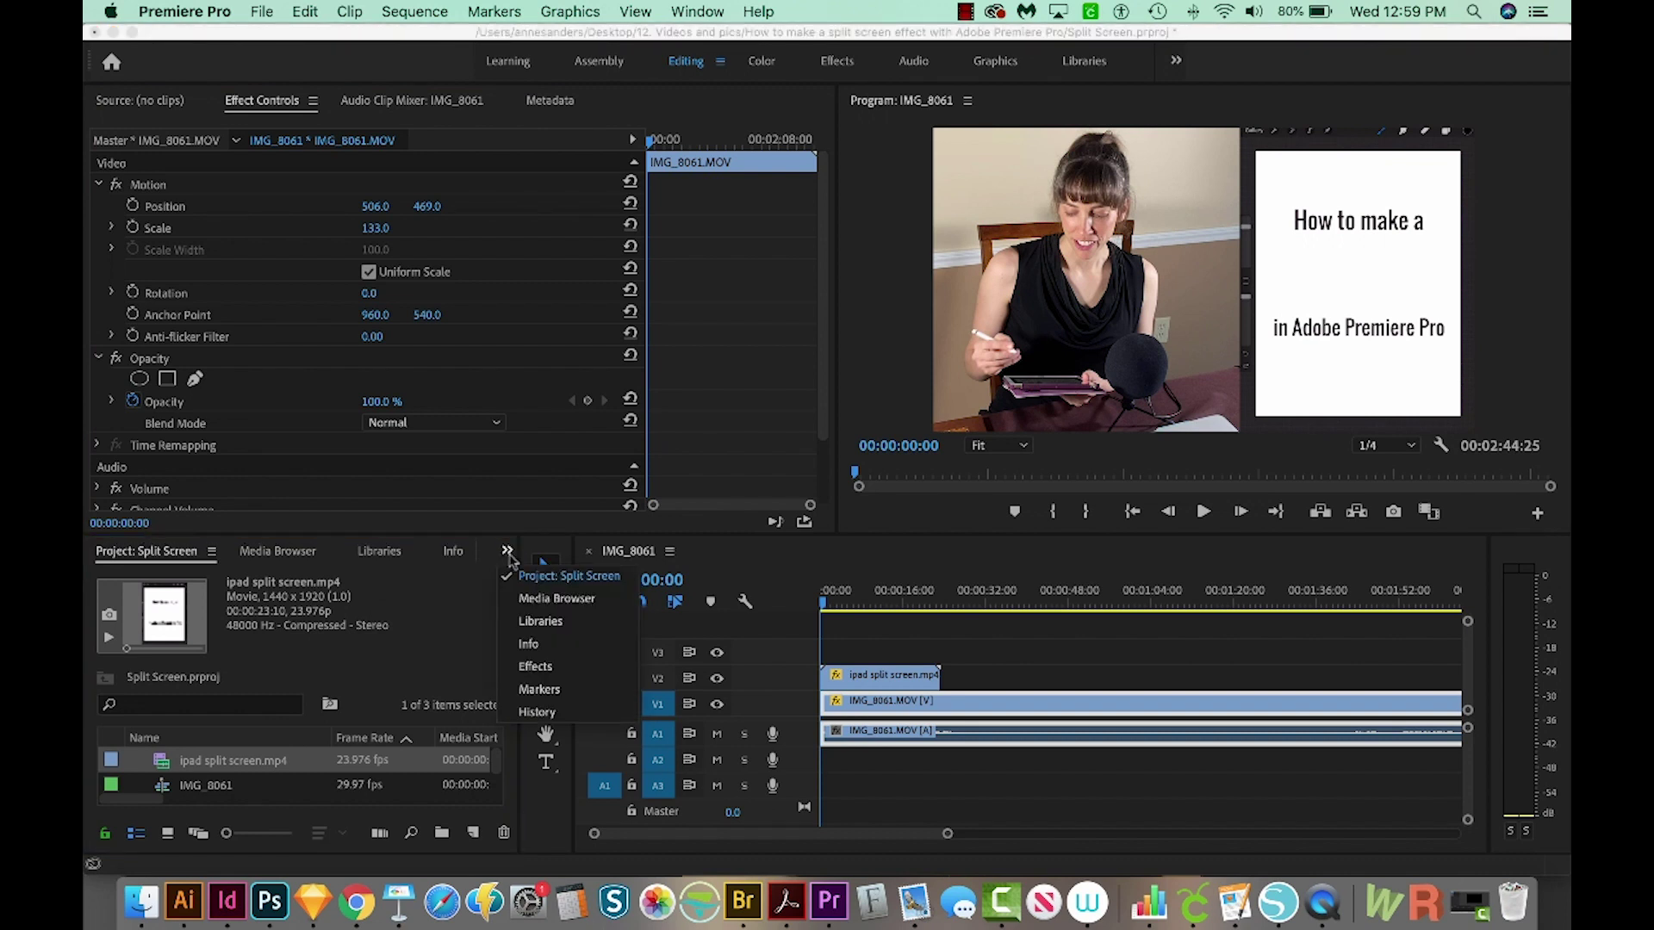
{"action": "left_click", "coordinate": [536, 668]}
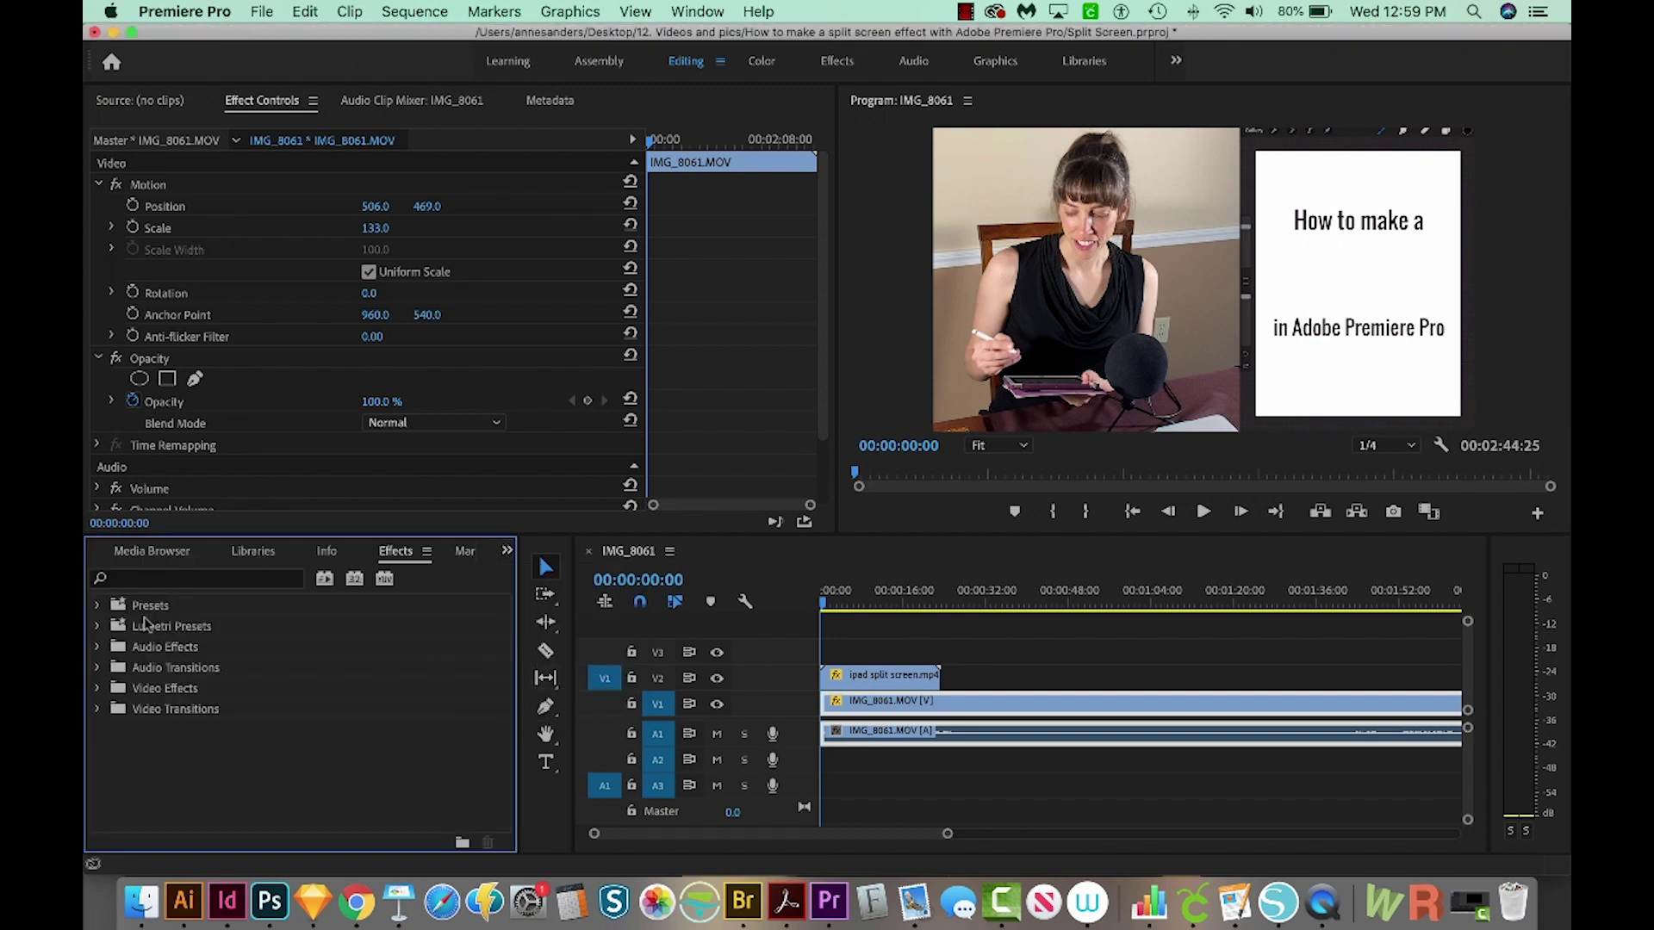
{"action": "left_click", "coordinate": [159, 583]}
{"action": "type", "text": "crop"}
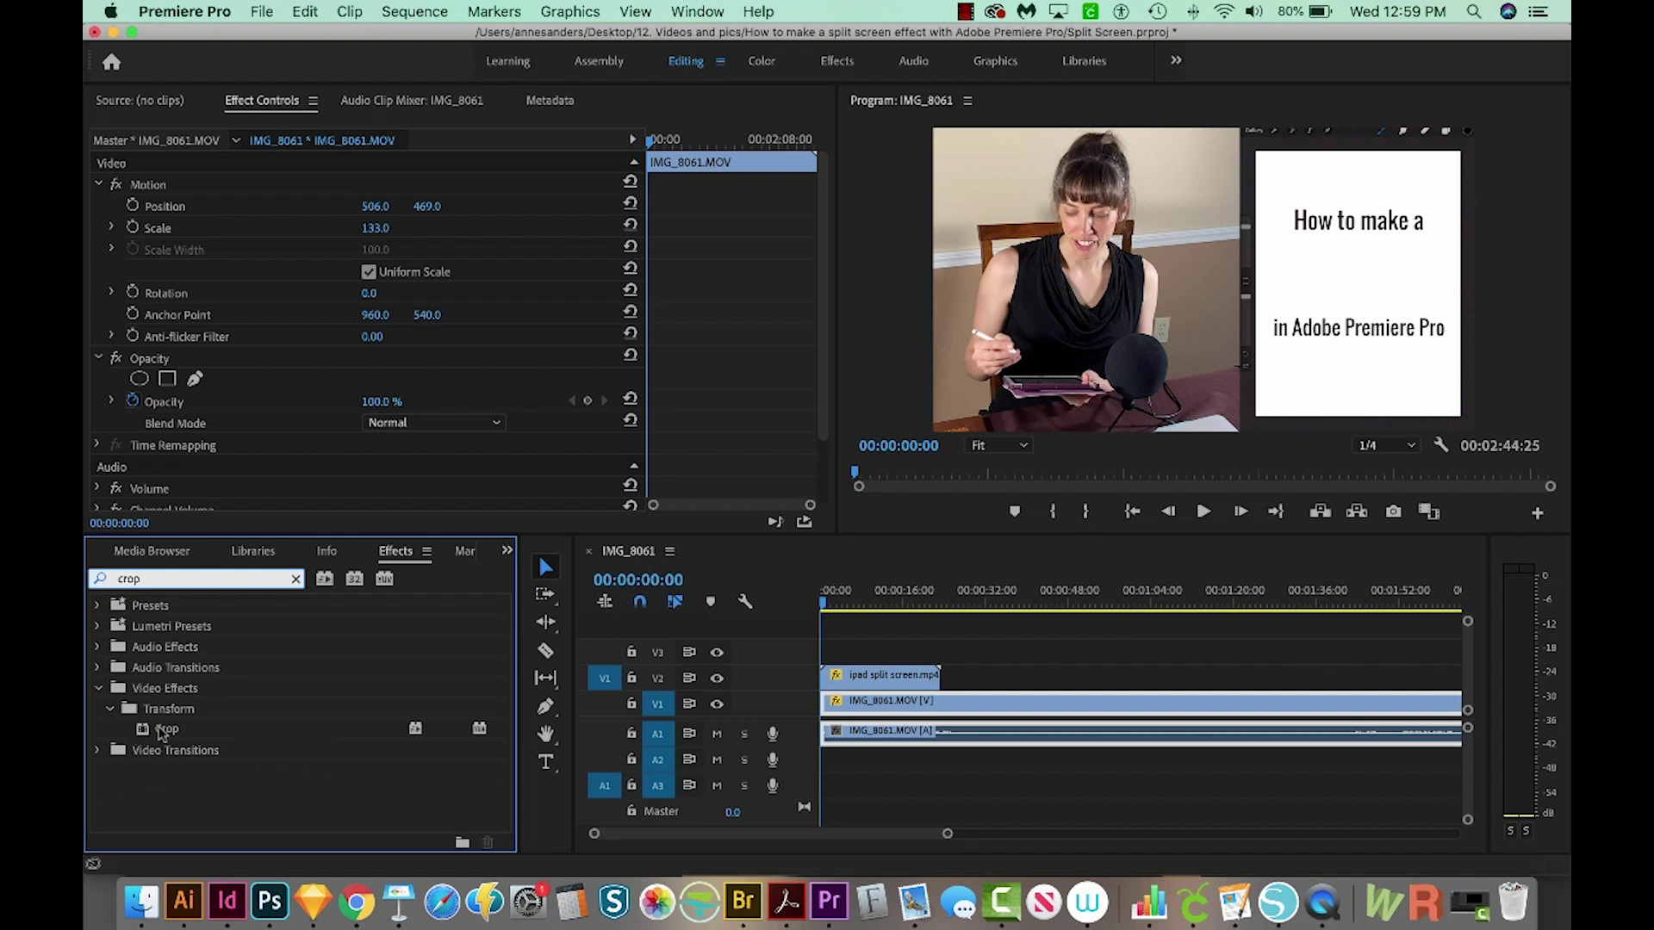
{"action": "left_click_drag", "start_coordinate": [164, 732], "coordinate": [888, 706]}
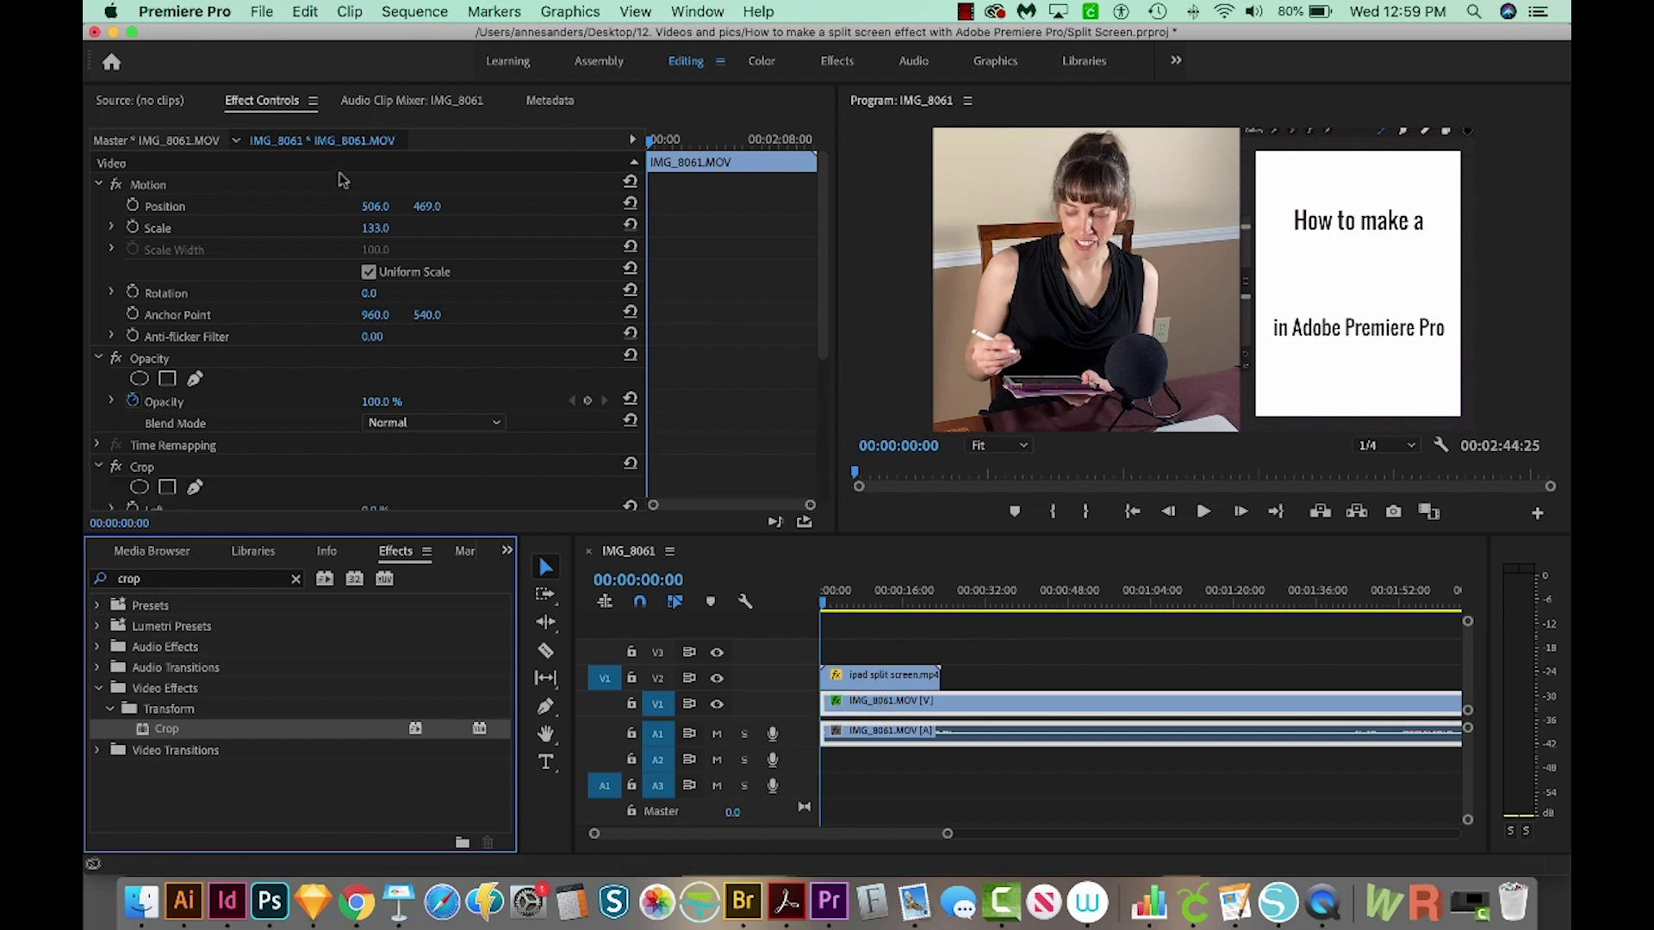
Set the Right value of the IMG_8061.MOV clip's Crop effect to 33%.
{"action": "scroll", "coordinate": [334, 323], "scroll_direction": "down", "scroll_amount": 3}
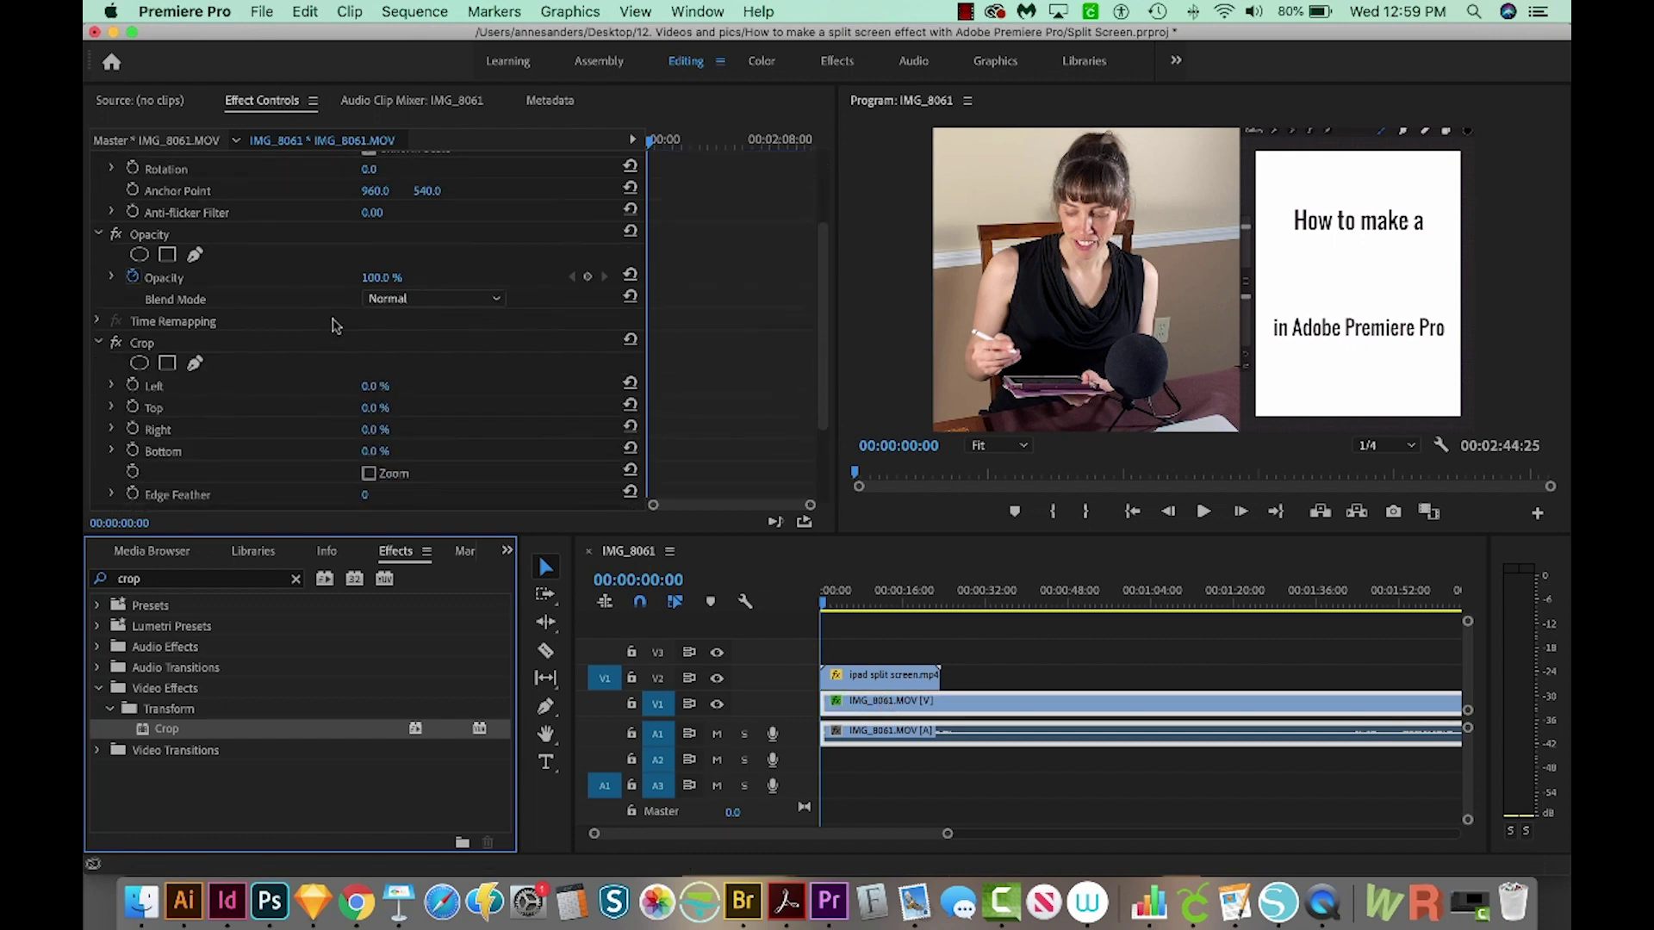
{"action": "scroll", "coordinate": [335, 326], "scroll_direction": "down", "scroll_amount": 1}
{"action": "left_click", "coordinate": [156, 324]}
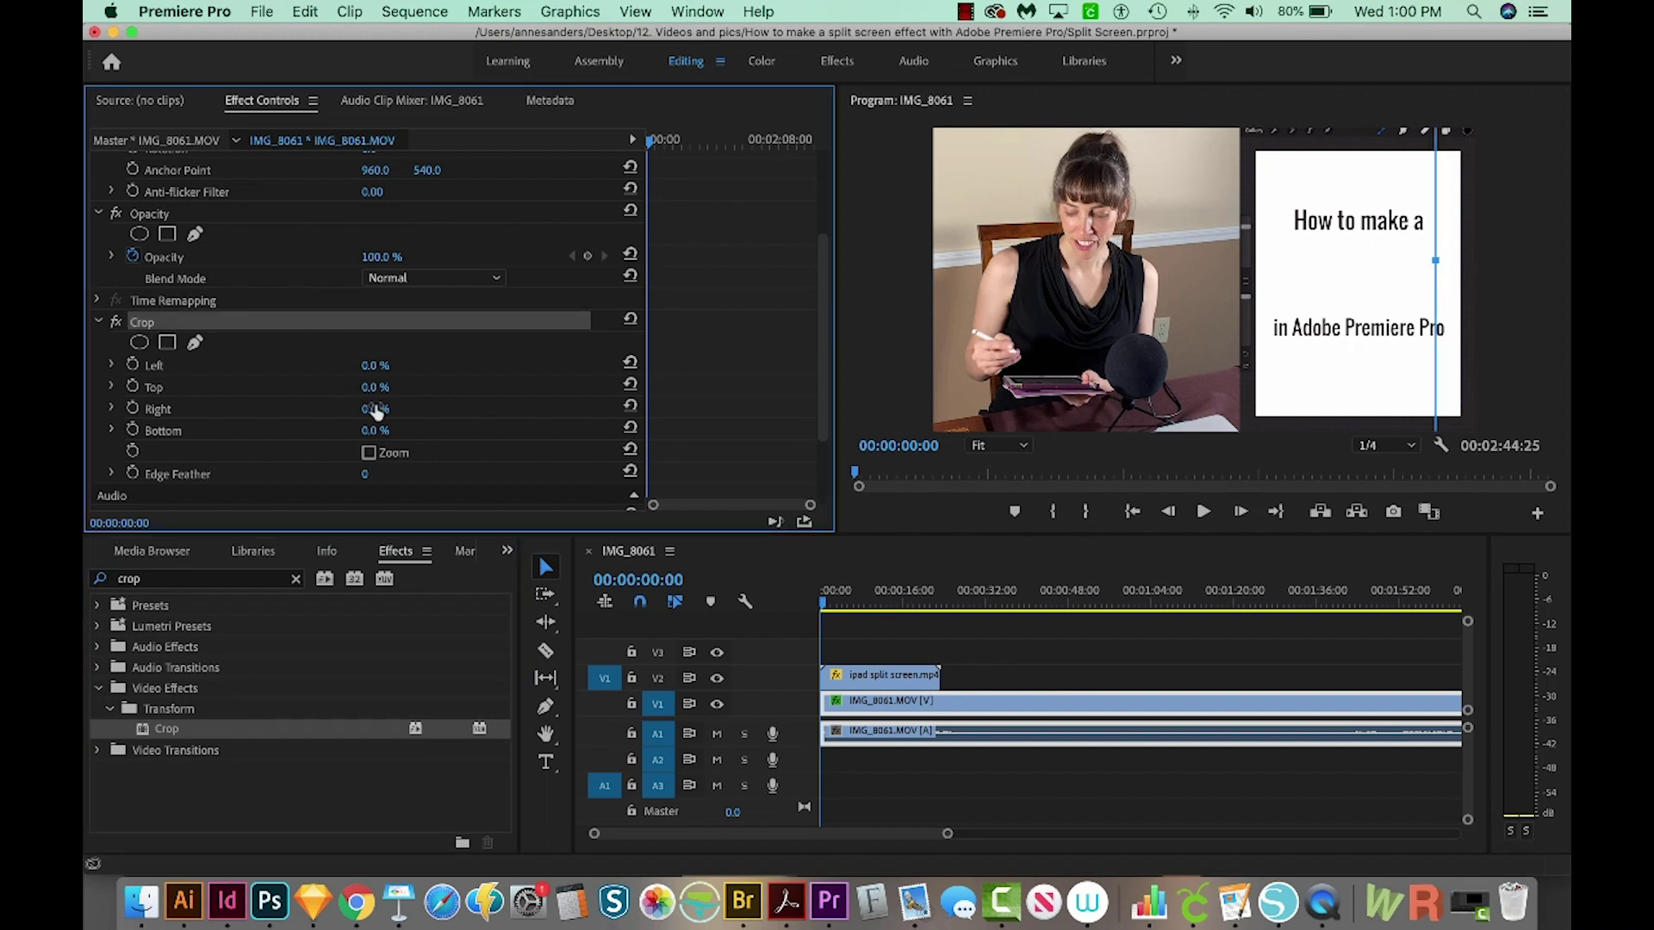
{"action": "left_click_drag", "start_coordinate": [376, 408], "coordinate": [489, 408]}
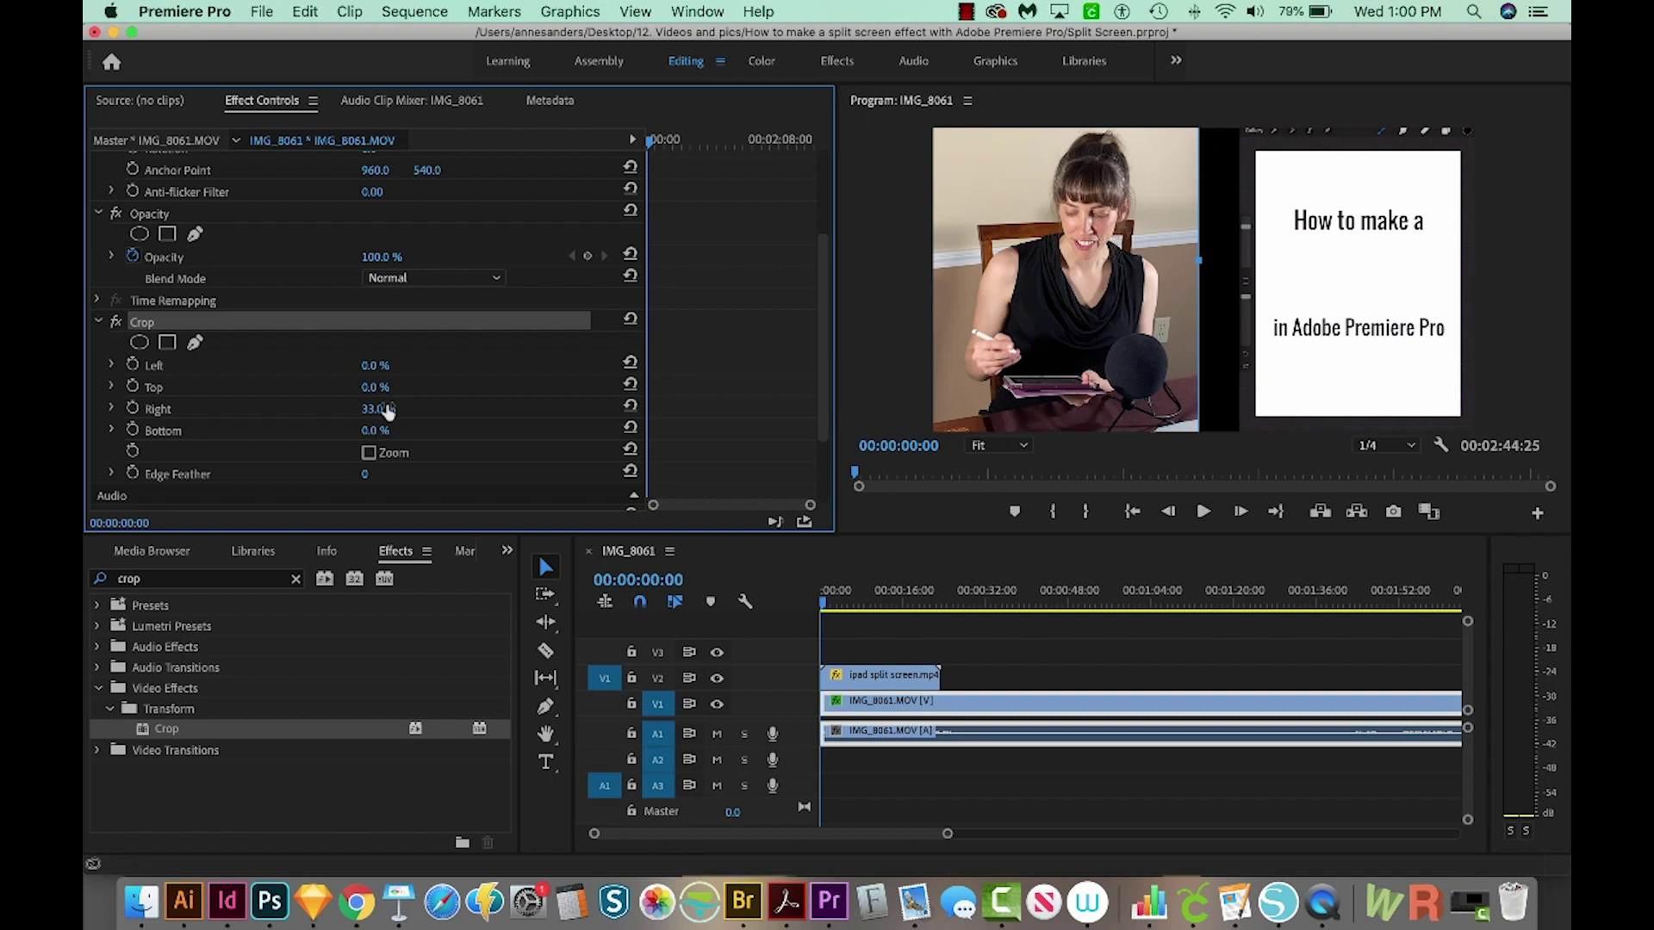
Set the ipad split screen clip's horizontal position to 1433 and its scale to 56, and preview the layout around 11 seconds.
{"action": "left_click", "coordinate": [870, 677]}
{"action": "left_click", "coordinate": [1353, 326]}
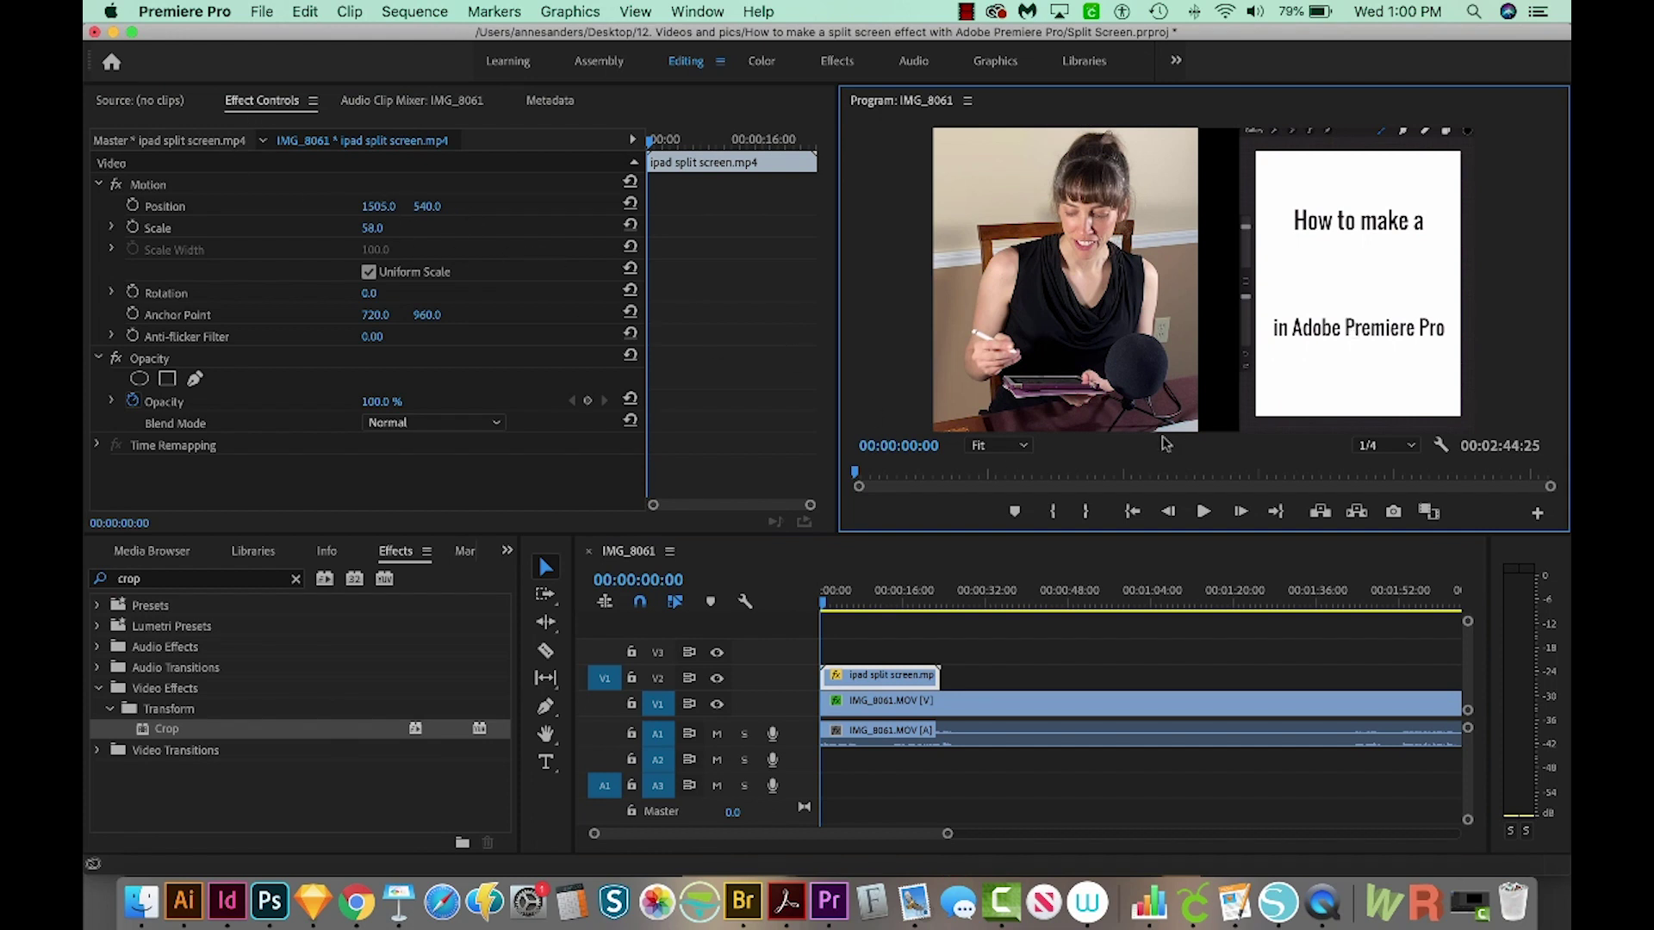
{"action": "left_click_drag", "start_coordinate": [390, 211], "coordinate": [331, 211]}
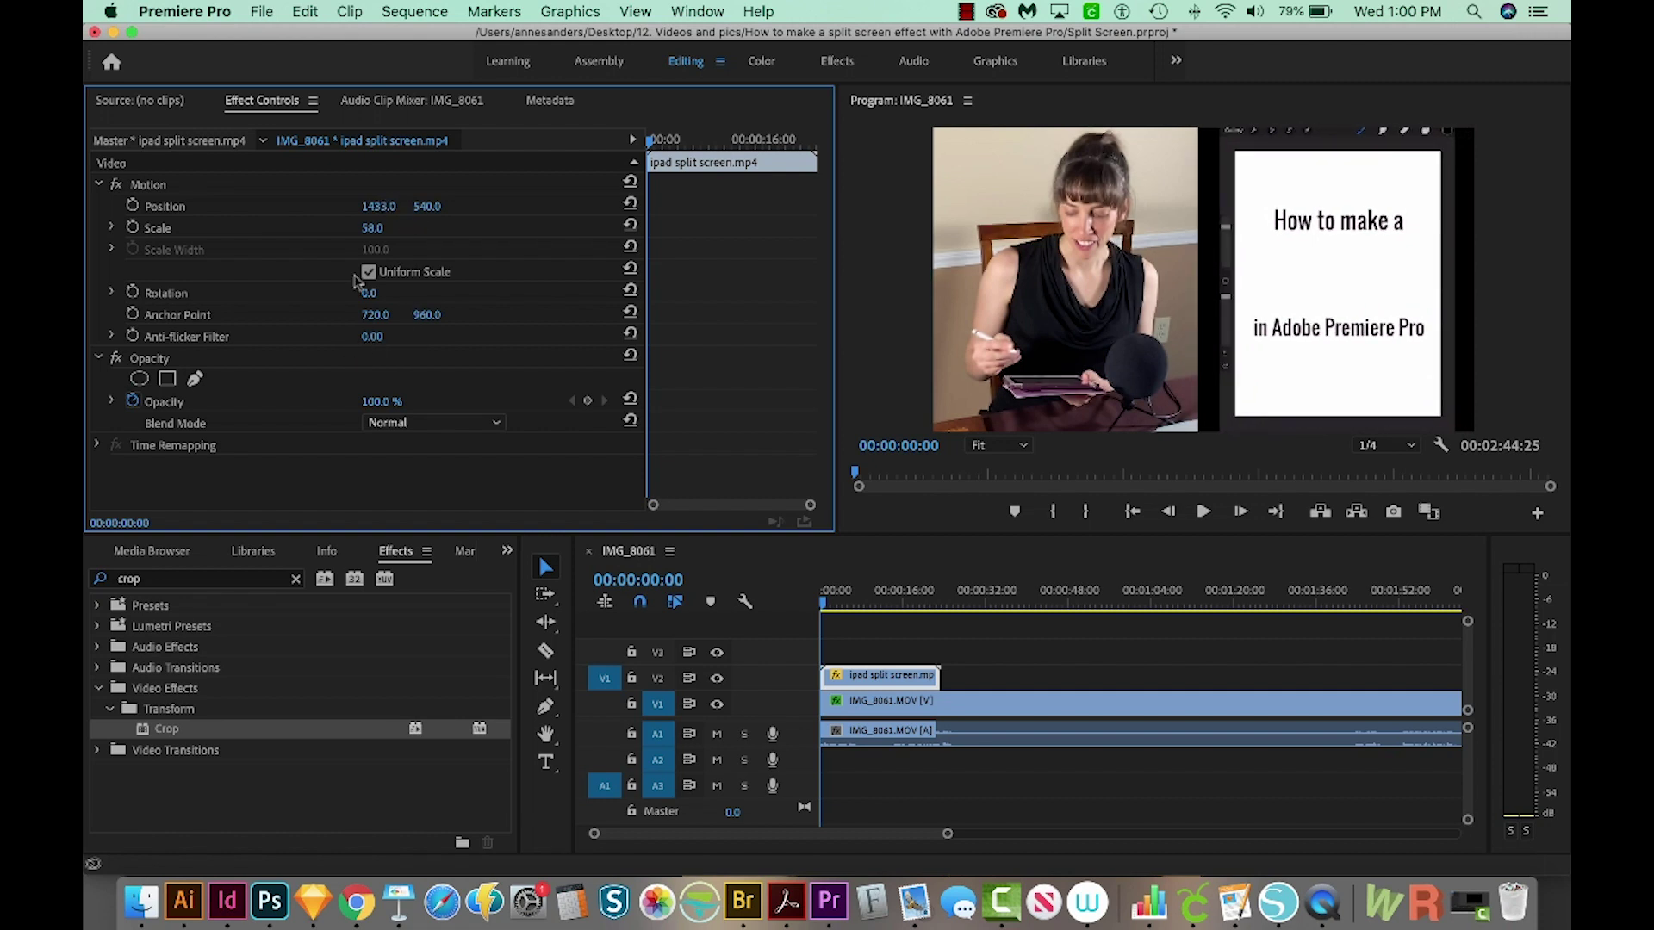
{"action": "left_click", "coordinate": [390, 225]}
{"action": "key", "text": "Down"}
{"action": "key", "text": "Down"}
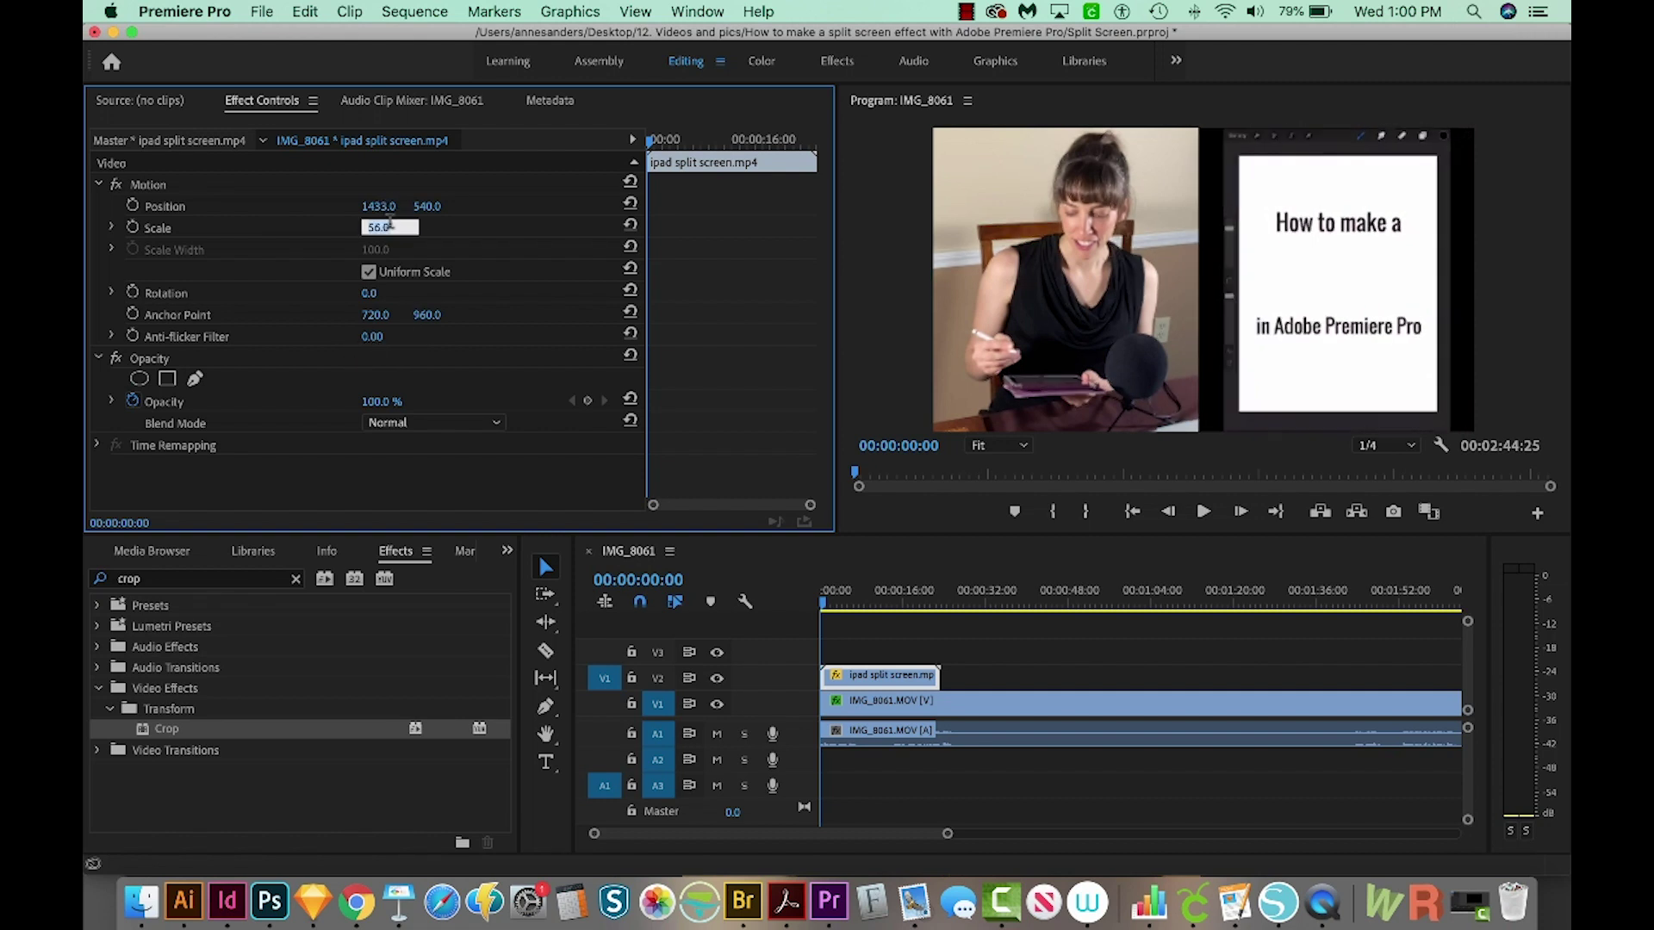
{"action": "left_click", "coordinate": [874, 603]}
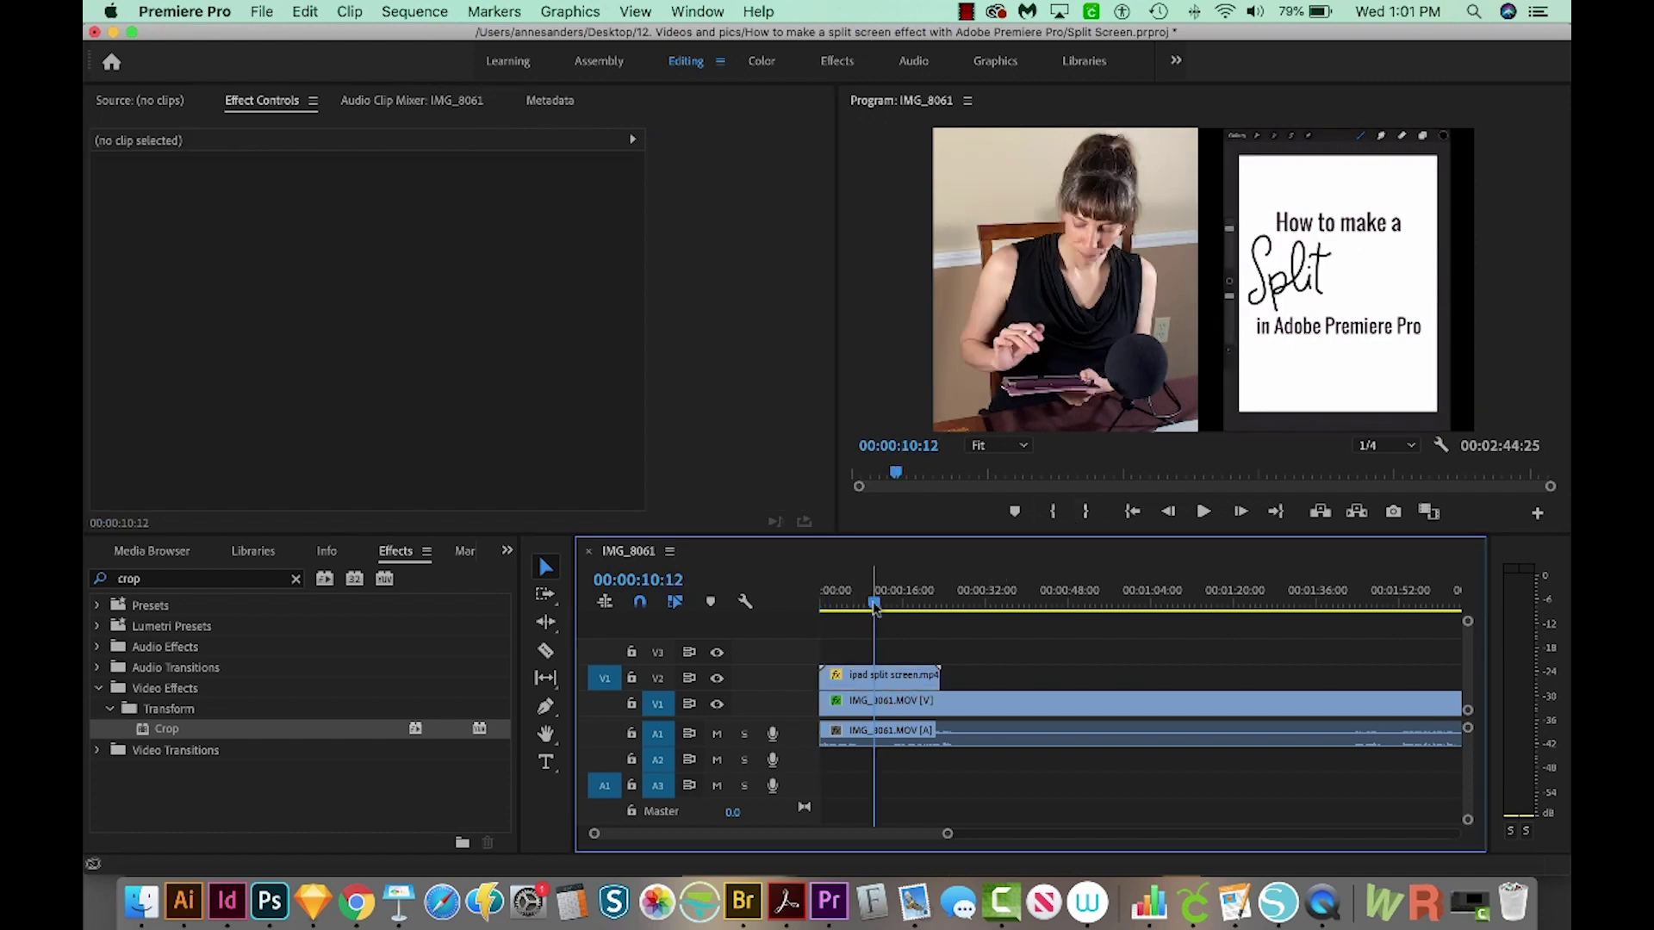
{"action": "mouse_move", "coordinate": [872, 607]}
{"action": "left_mouse_down"}
{"action": "mouse_move", "coordinate": [829, 610]}
{"action": "mouse_move", "coordinate": [876, 619]}
{"action": "left_mouse_up"}
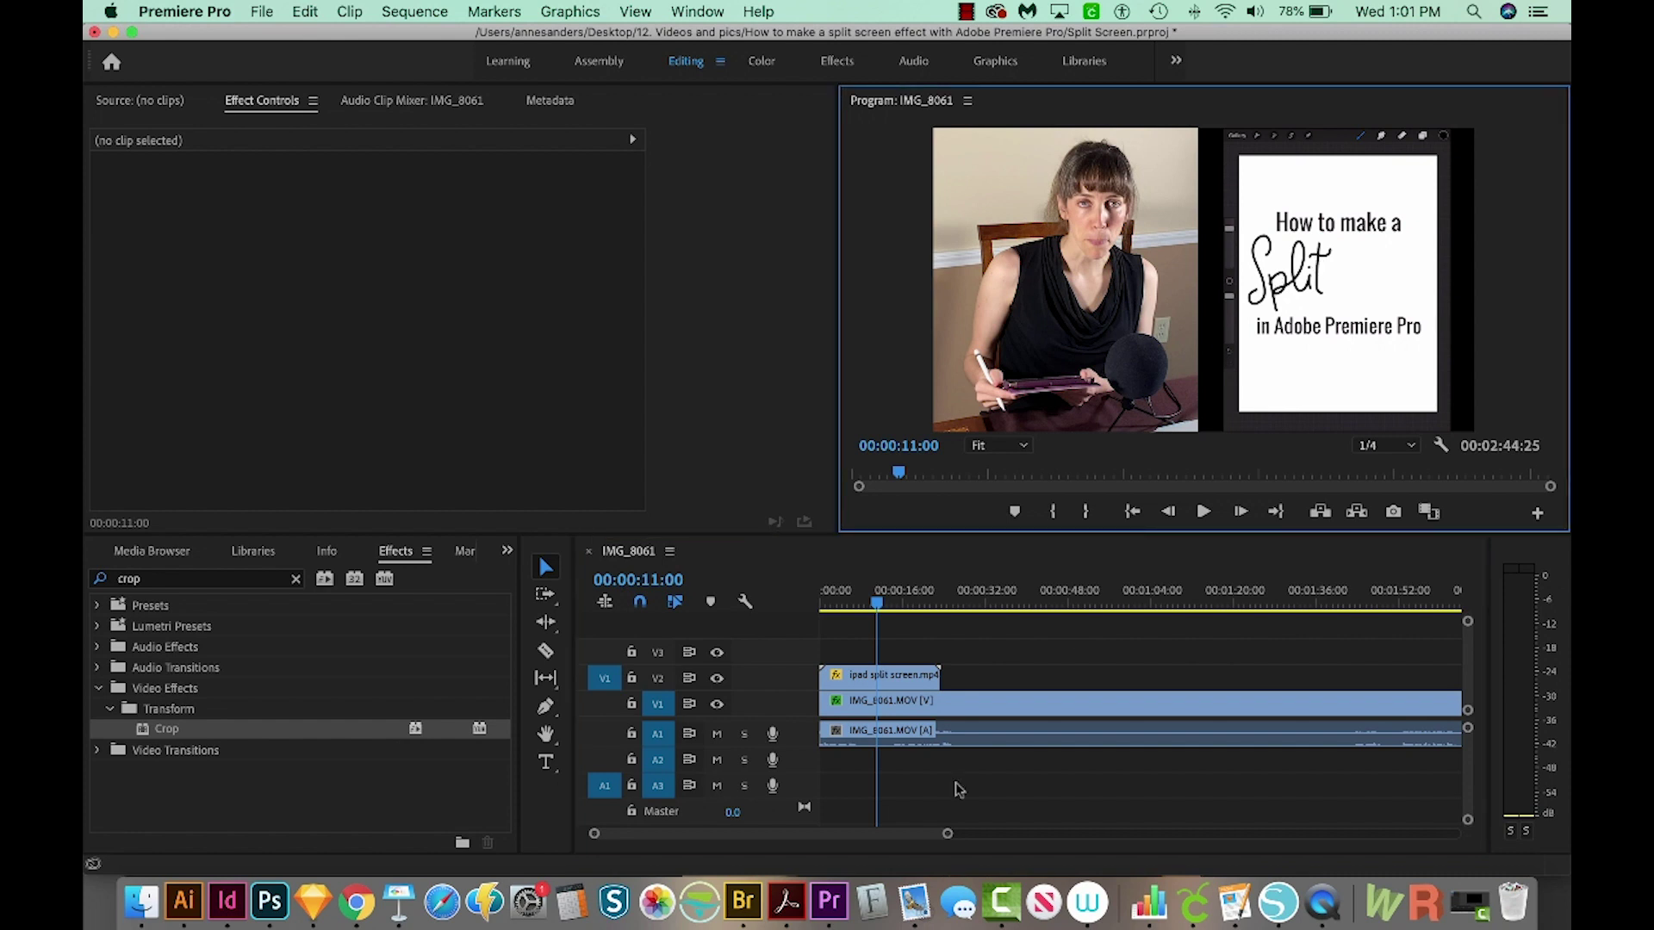
Try to apply the Crop effect to the ipad split screen clip on V2.
{"action": "left_click", "coordinate": [903, 679]}
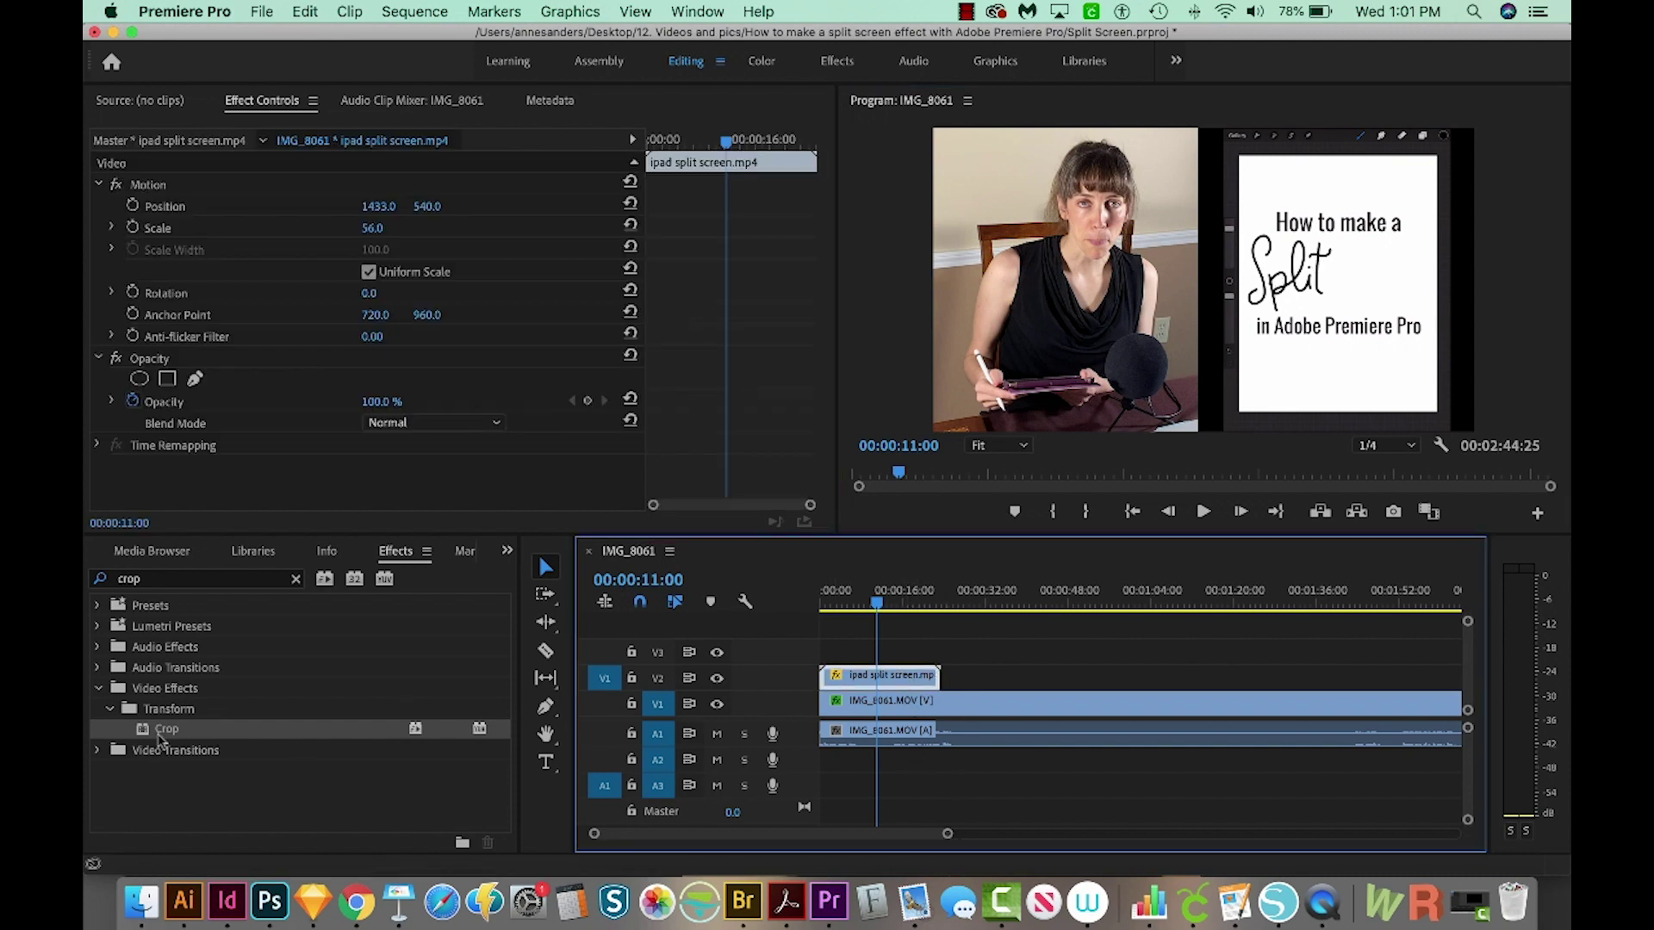
{"action": "left_click_drag", "start_coordinate": [160, 729], "coordinate": [865, 685]}
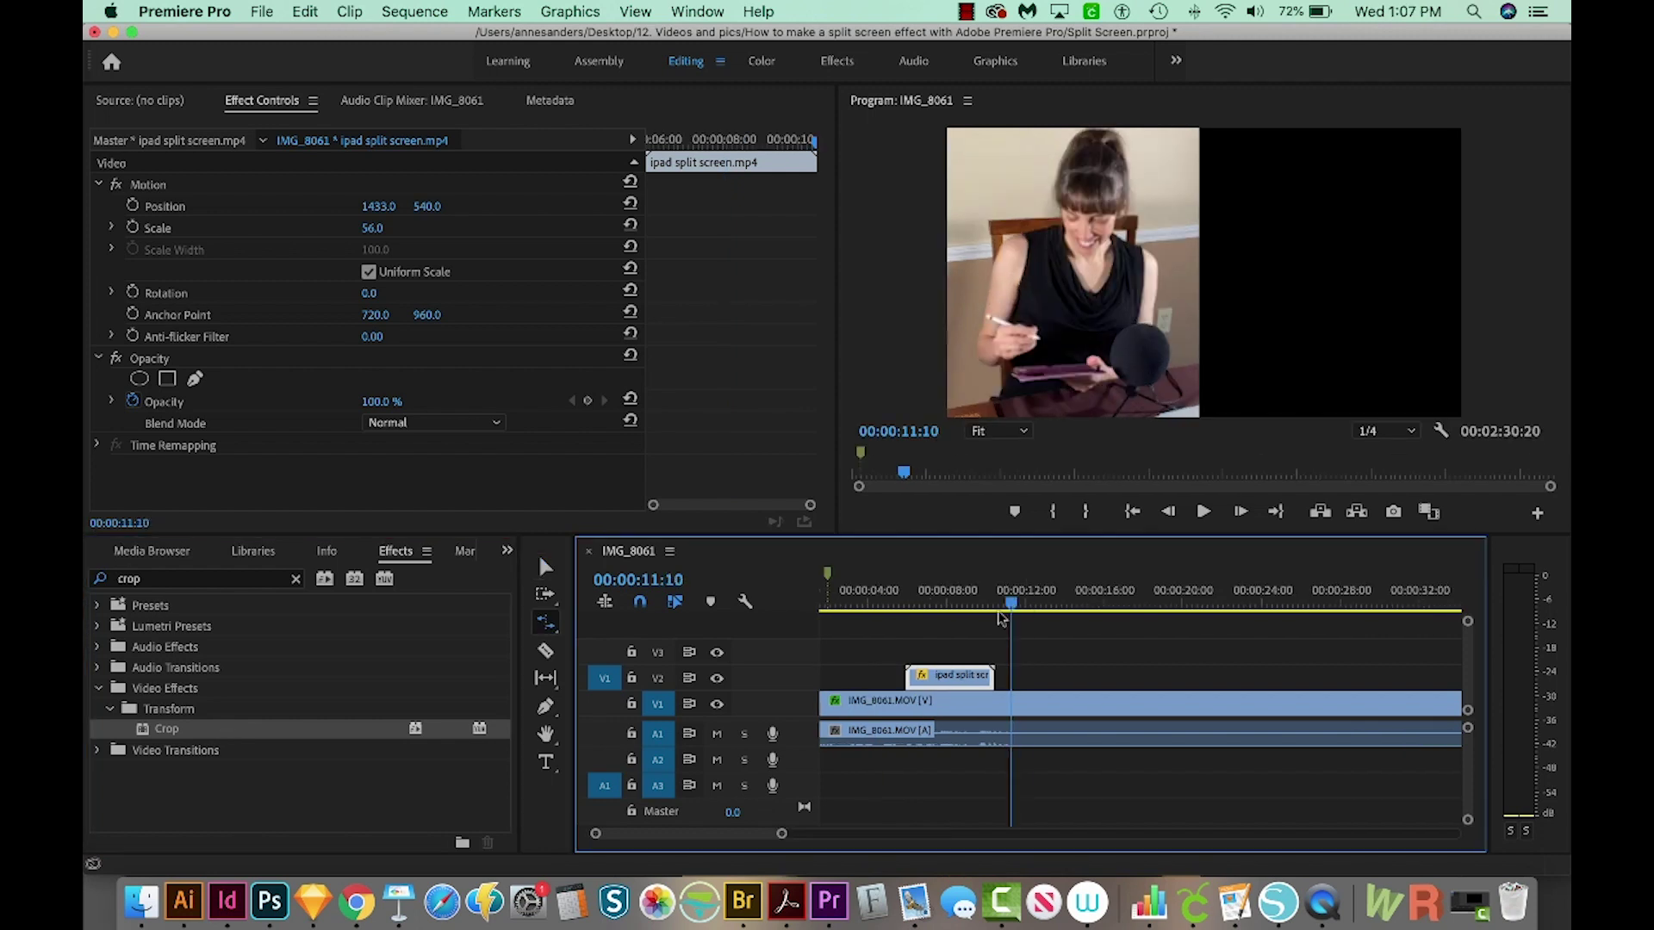
Create a 1920 x 1080 colour matte at 29.97 fps in red CD1616, keeping the name Color Matte.
{"action": "mouse_move", "coordinate": [1017, 603]}
{"action": "left_mouse_down"}
{"action": "mouse_move", "coordinate": [906, 635]}
{"action": "mouse_move", "coordinate": [995, 623]}
{"action": "left_mouse_up"}
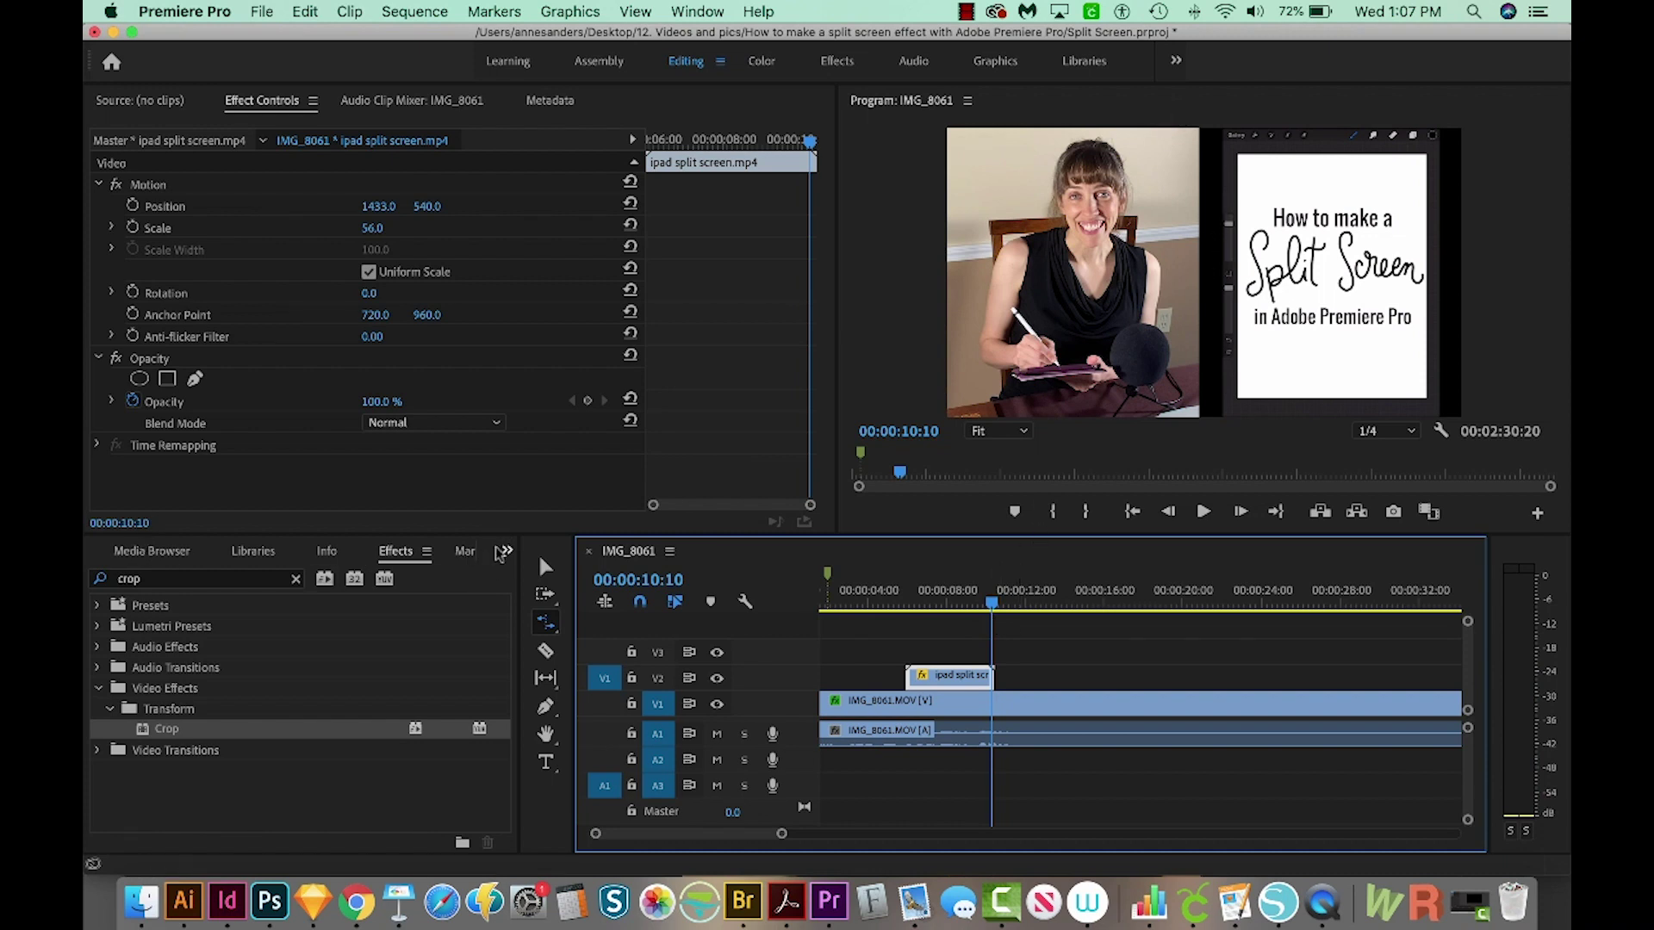
{"action": "left_click", "coordinate": [507, 551]}
{"action": "left_click", "coordinate": [552, 572]}
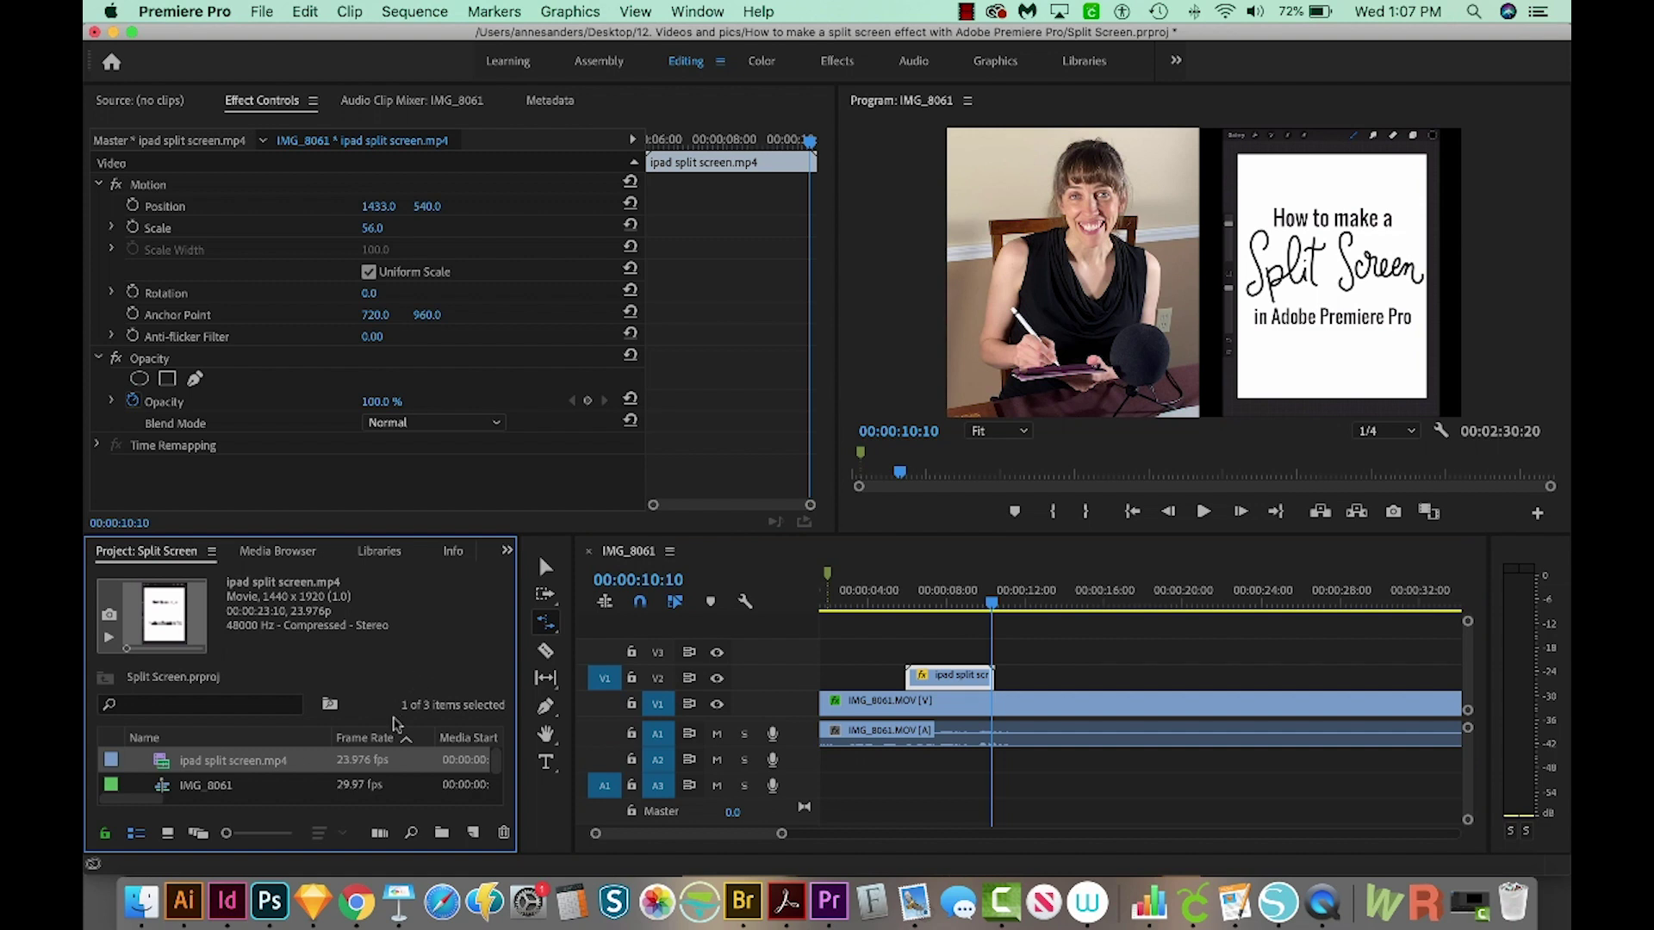
{"action": "left_click", "coordinate": [397, 783]}
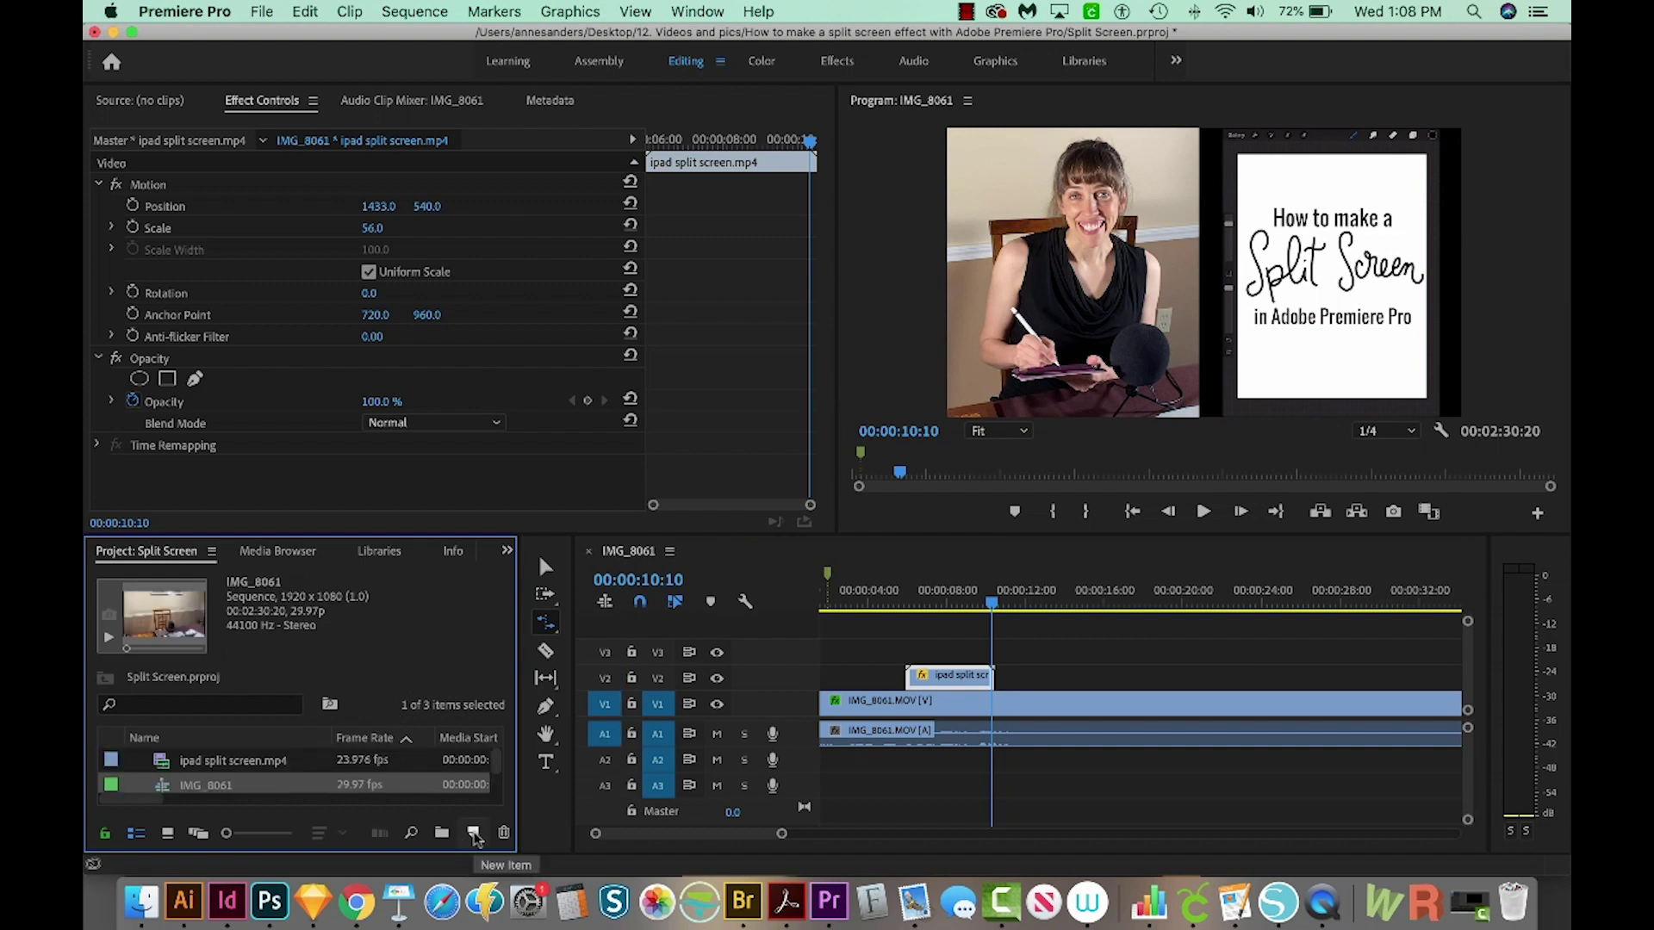
{"action": "left_click", "coordinate": [479, 834]}
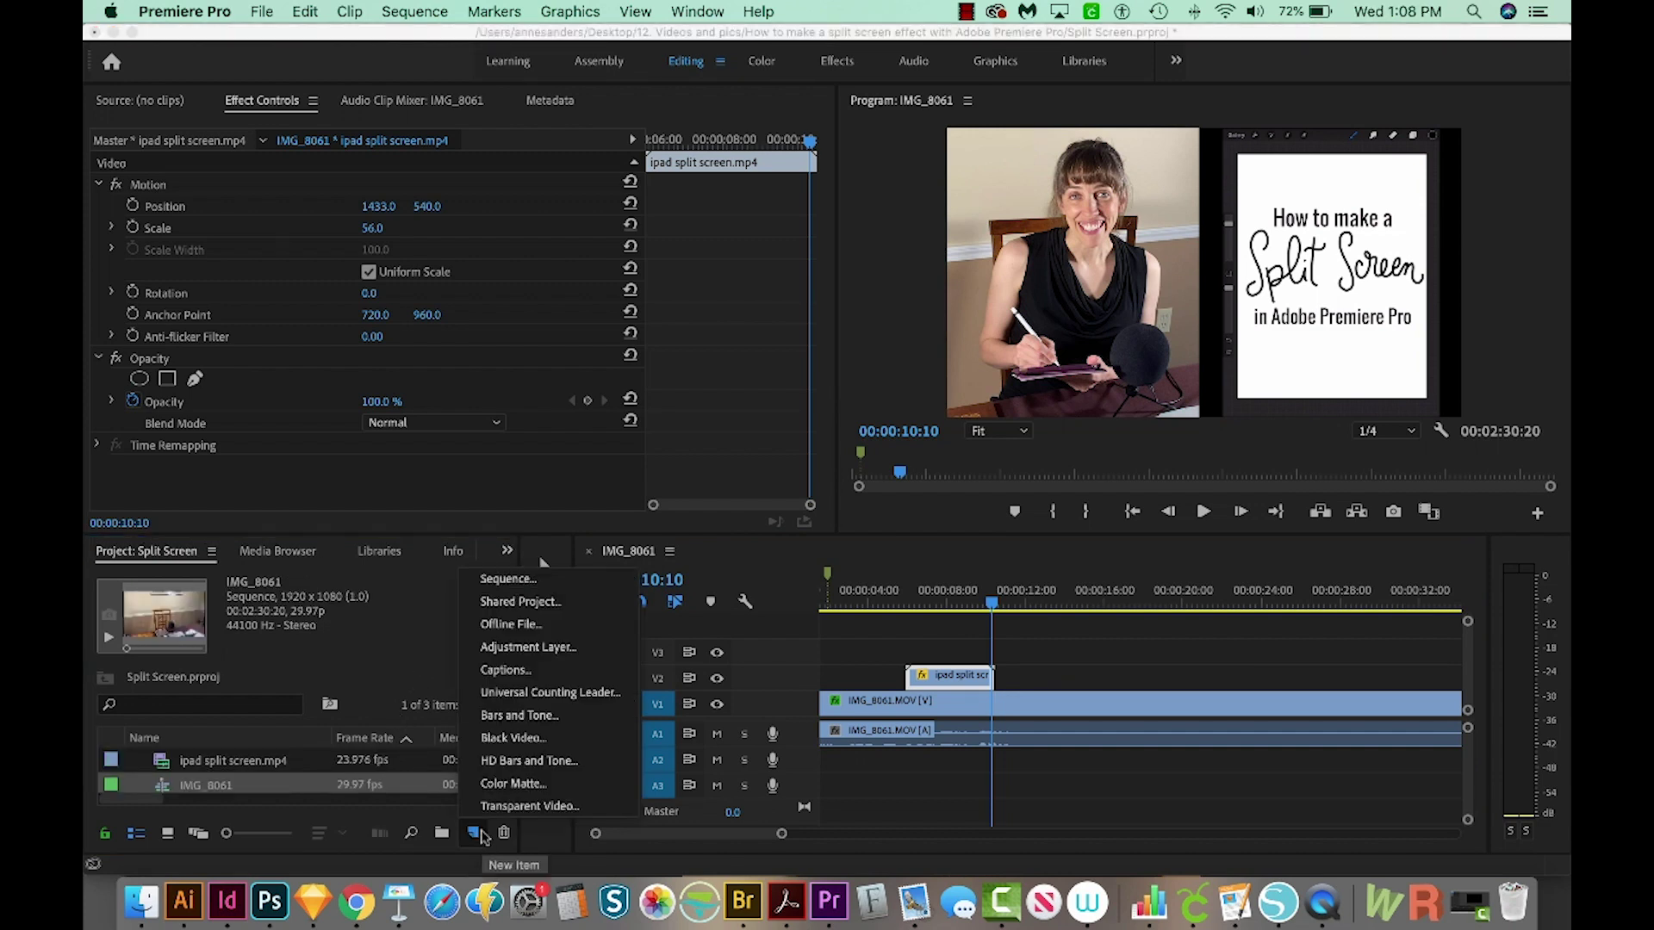
{"action": "left_click", "coordinate": [508, 784]}
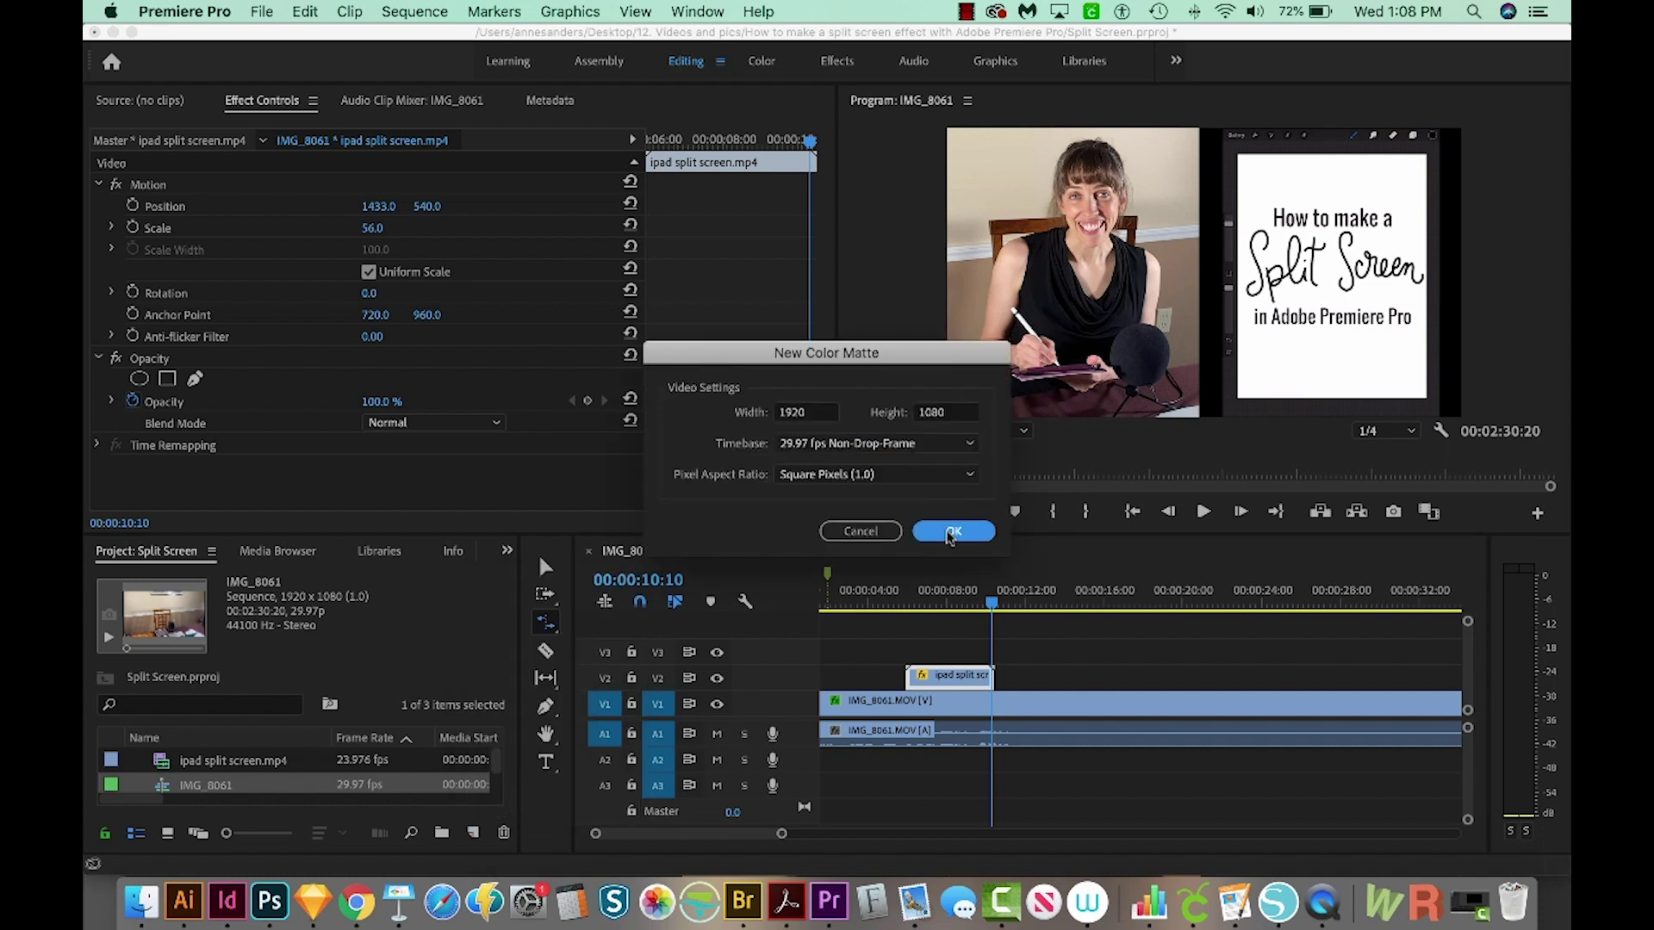
{"action": "left_click", "coordinate": [950, 533]}
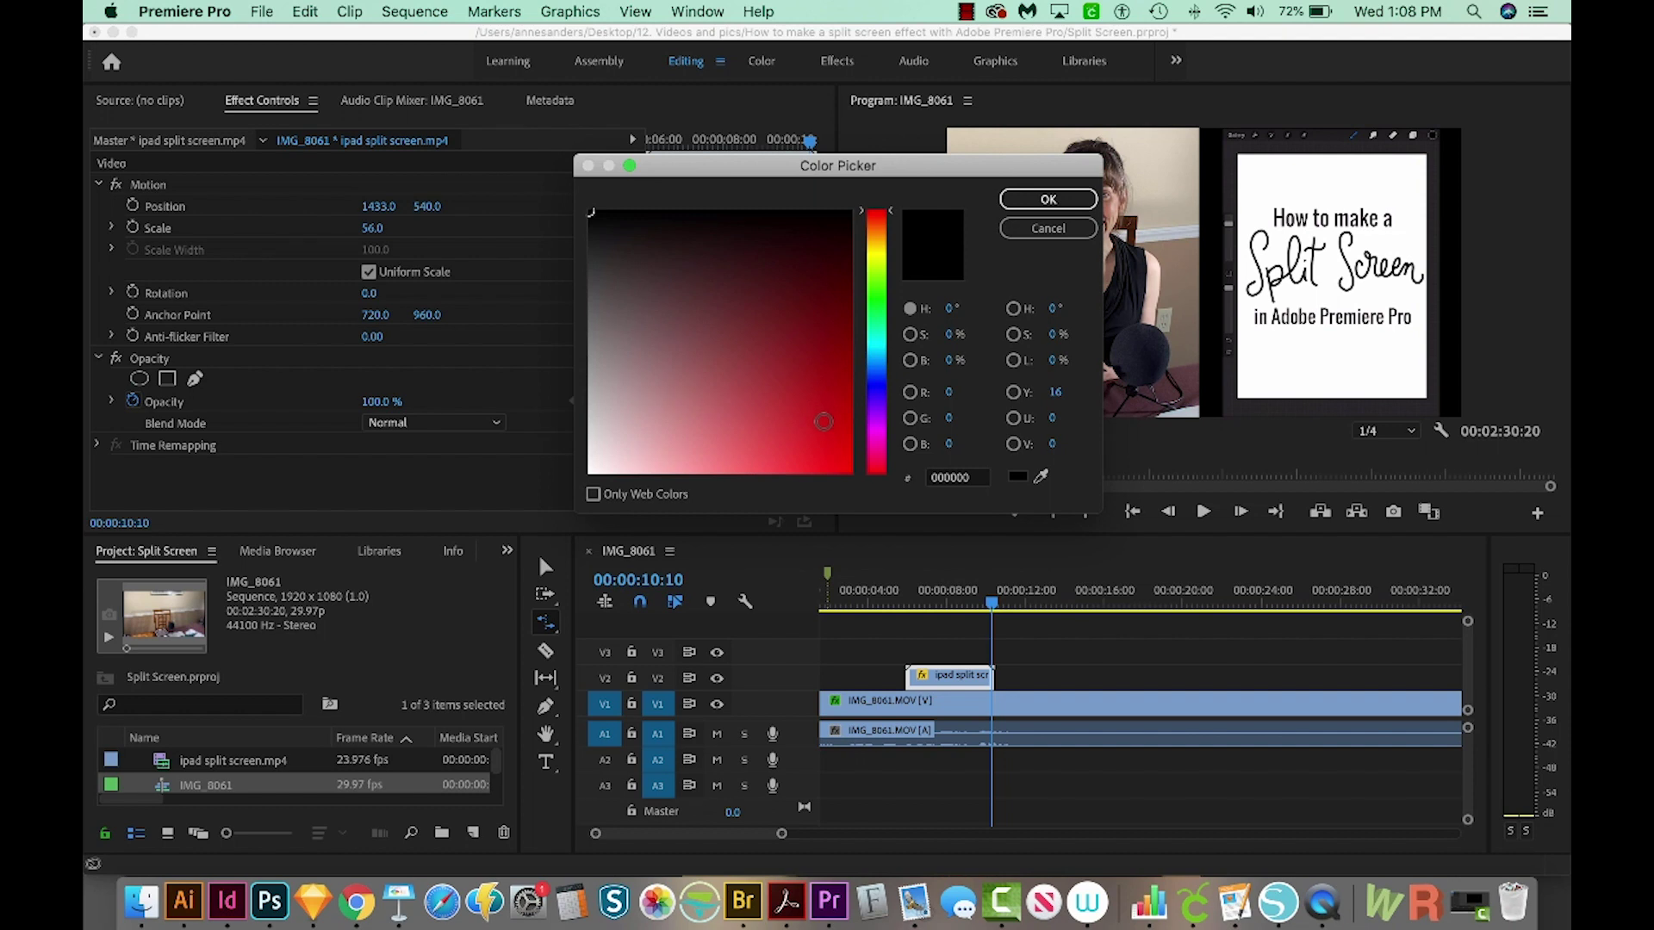
{"action": "left_click", "coordinate": [824, 423]}
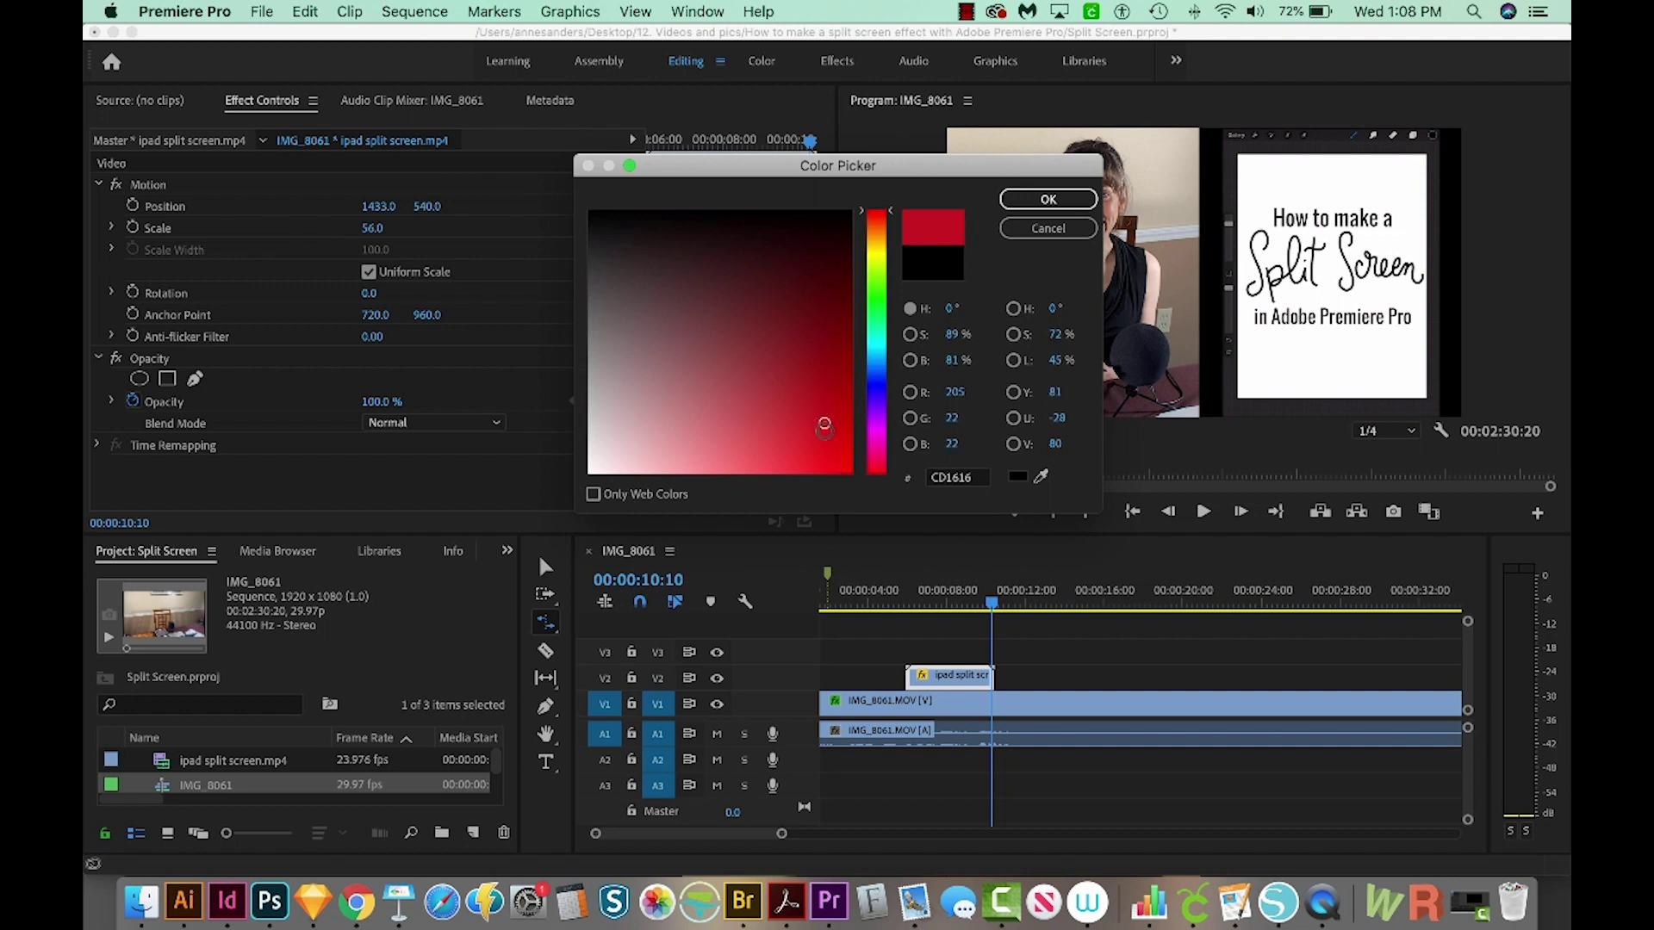
{"action": "left_click", "coordinate": [1051, 200]}
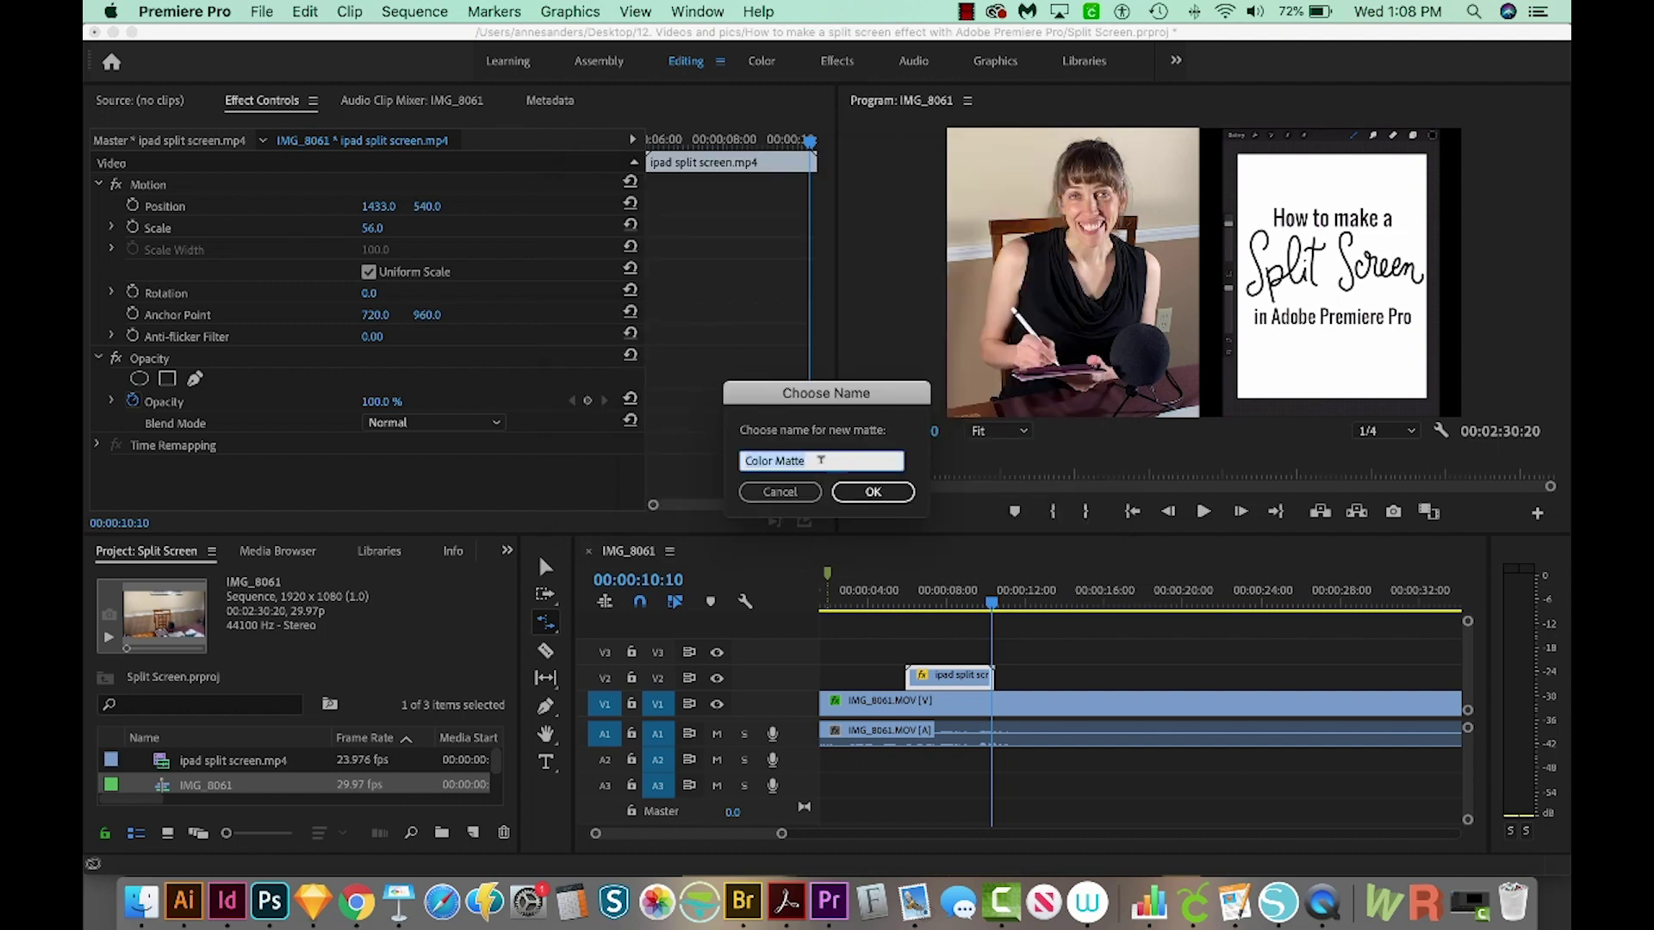
{"action": "left_click", "coordinate": [877, 492]}
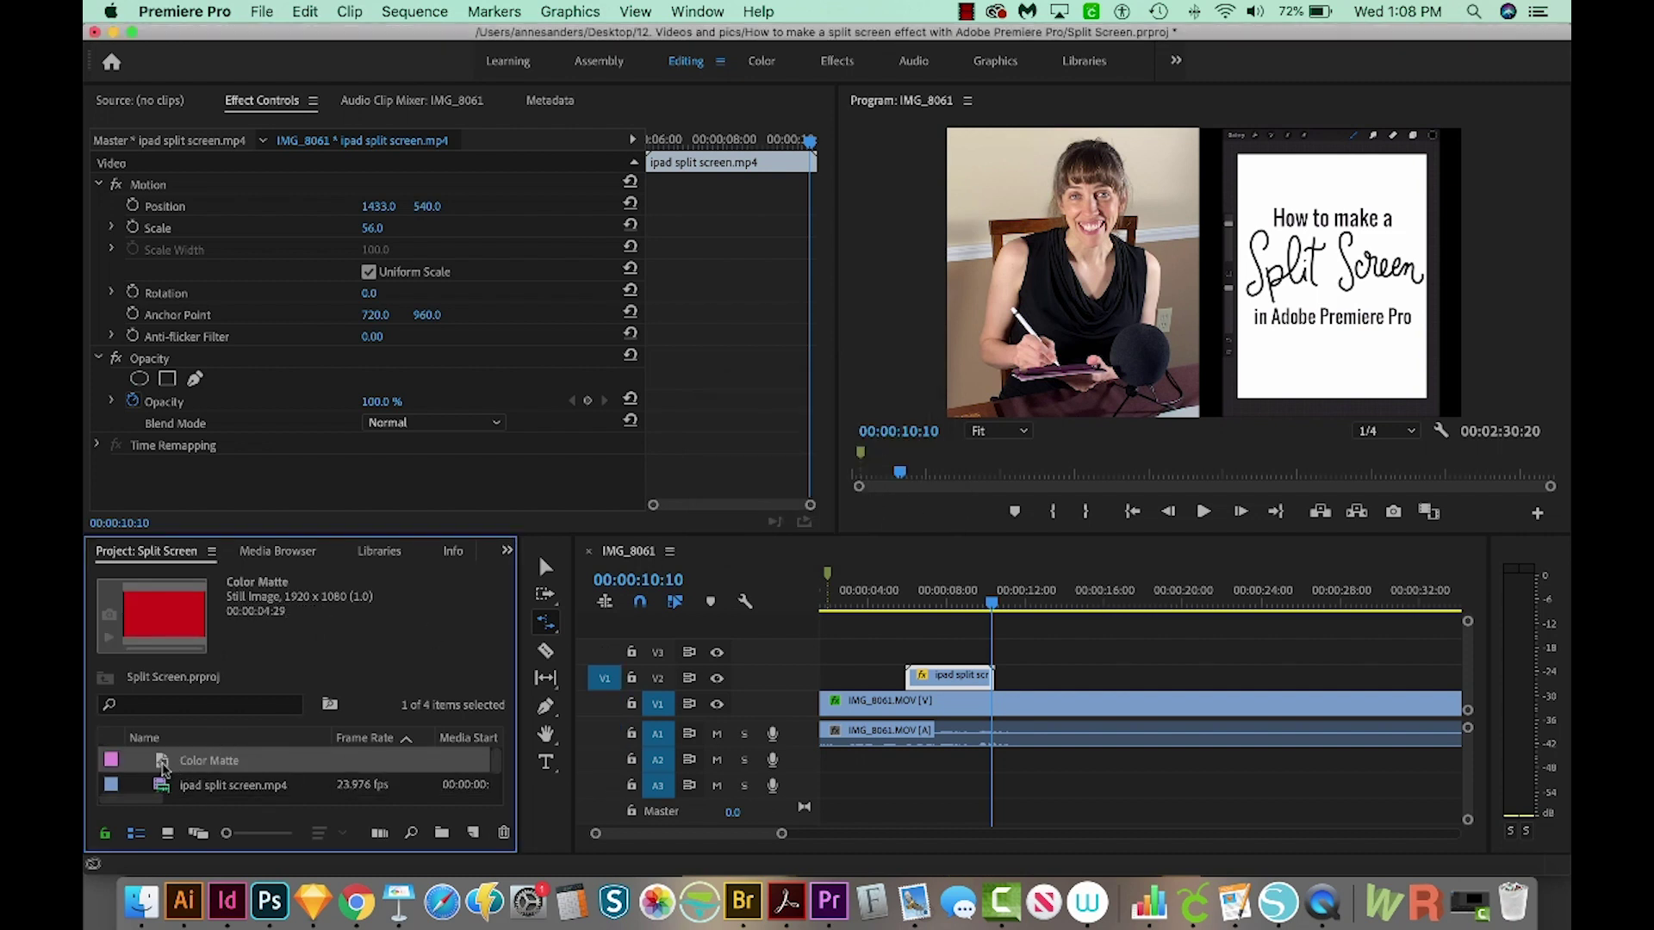
Place the Color Matte on V3 above the ipad split screen clip and, with Uniform Scale off, set its scale width to 0.5.
{"action": "left_click_drag", "start_coordinate": [162, 770], "coordinate": [907, 663]}
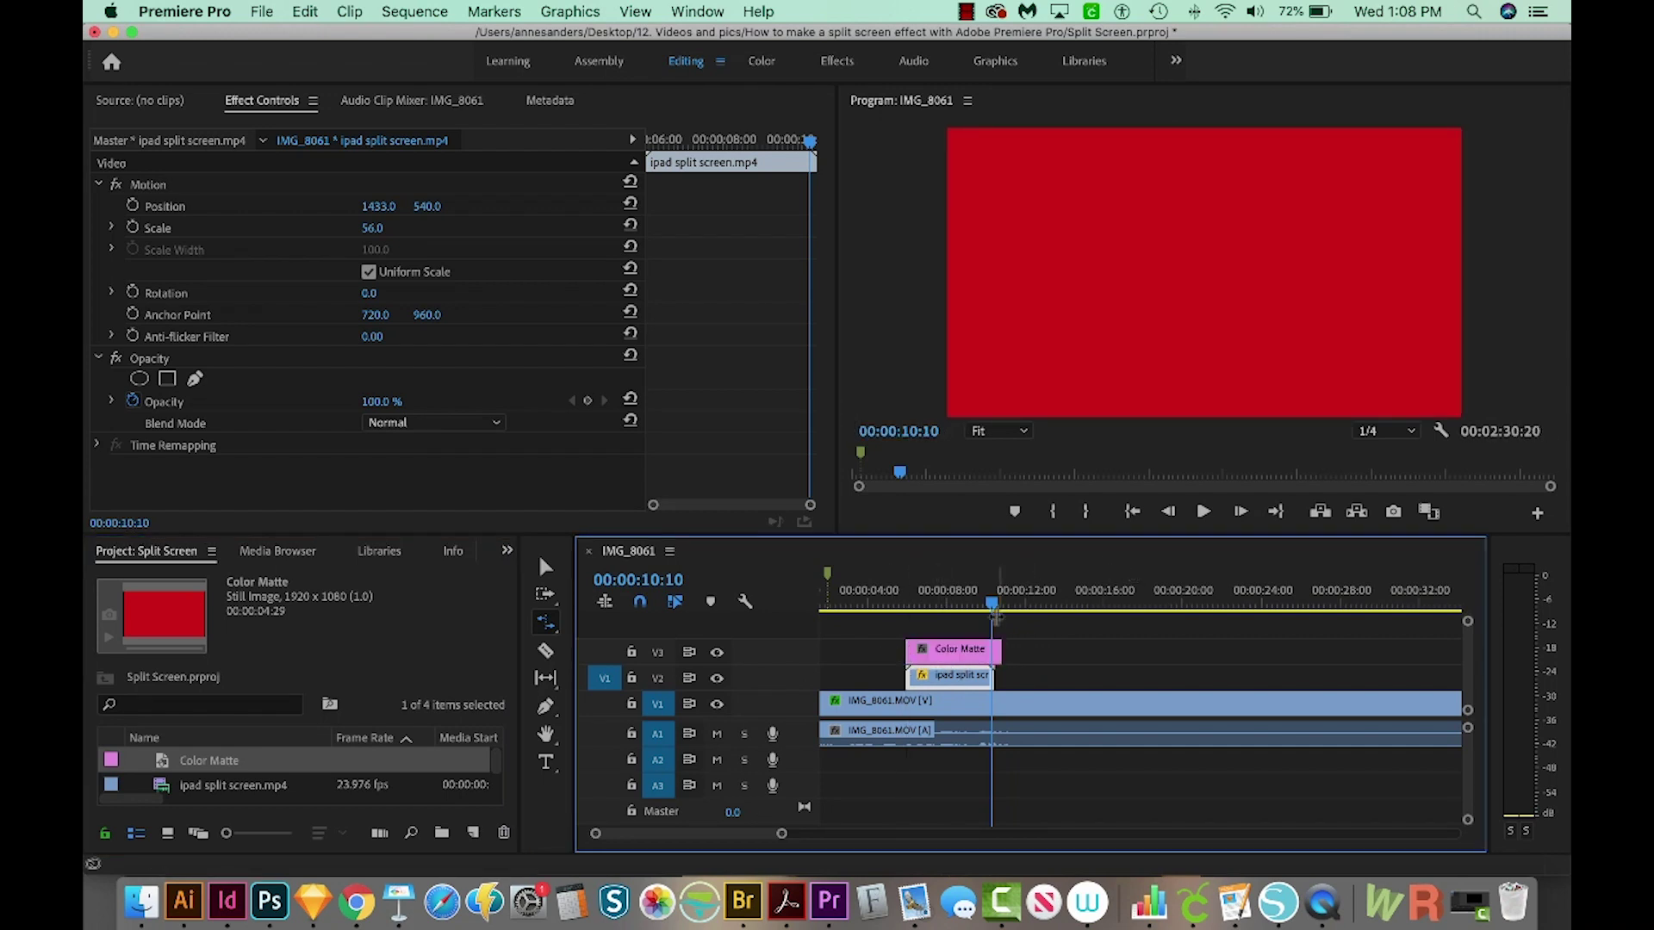
{"action": "left_click_drag", "start_coordinate": [993, 603], "coordinate": [951, 603]}
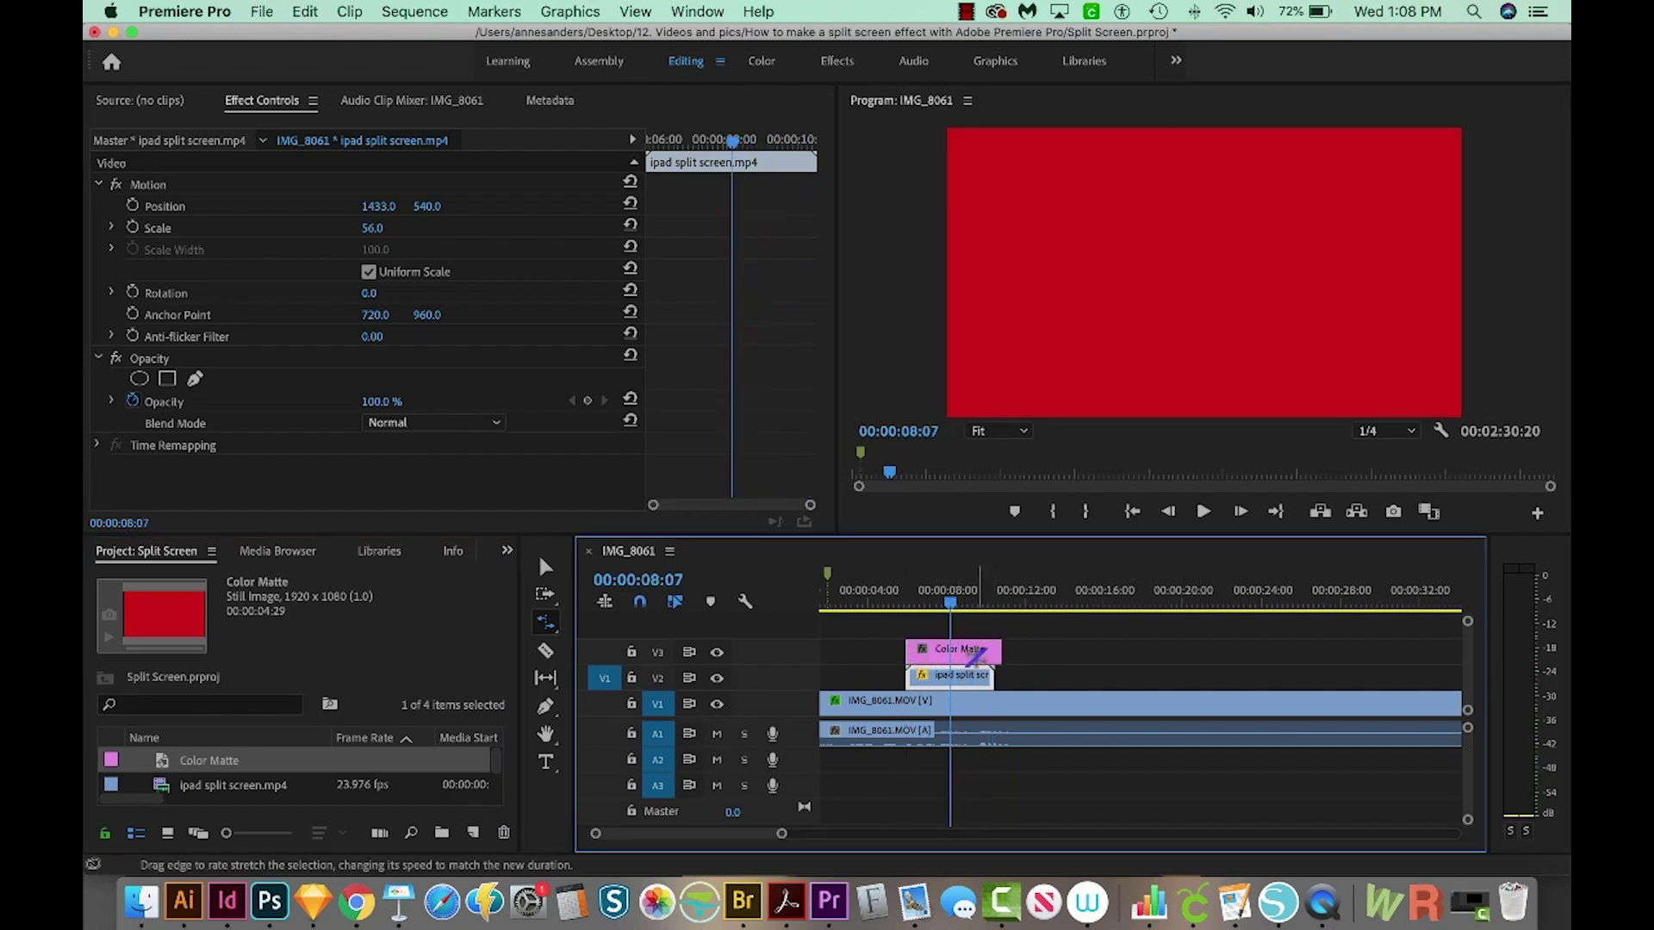
{"action": "key", "text": "v"}
{"action": "left_click", "coordinate": [969, 660]}
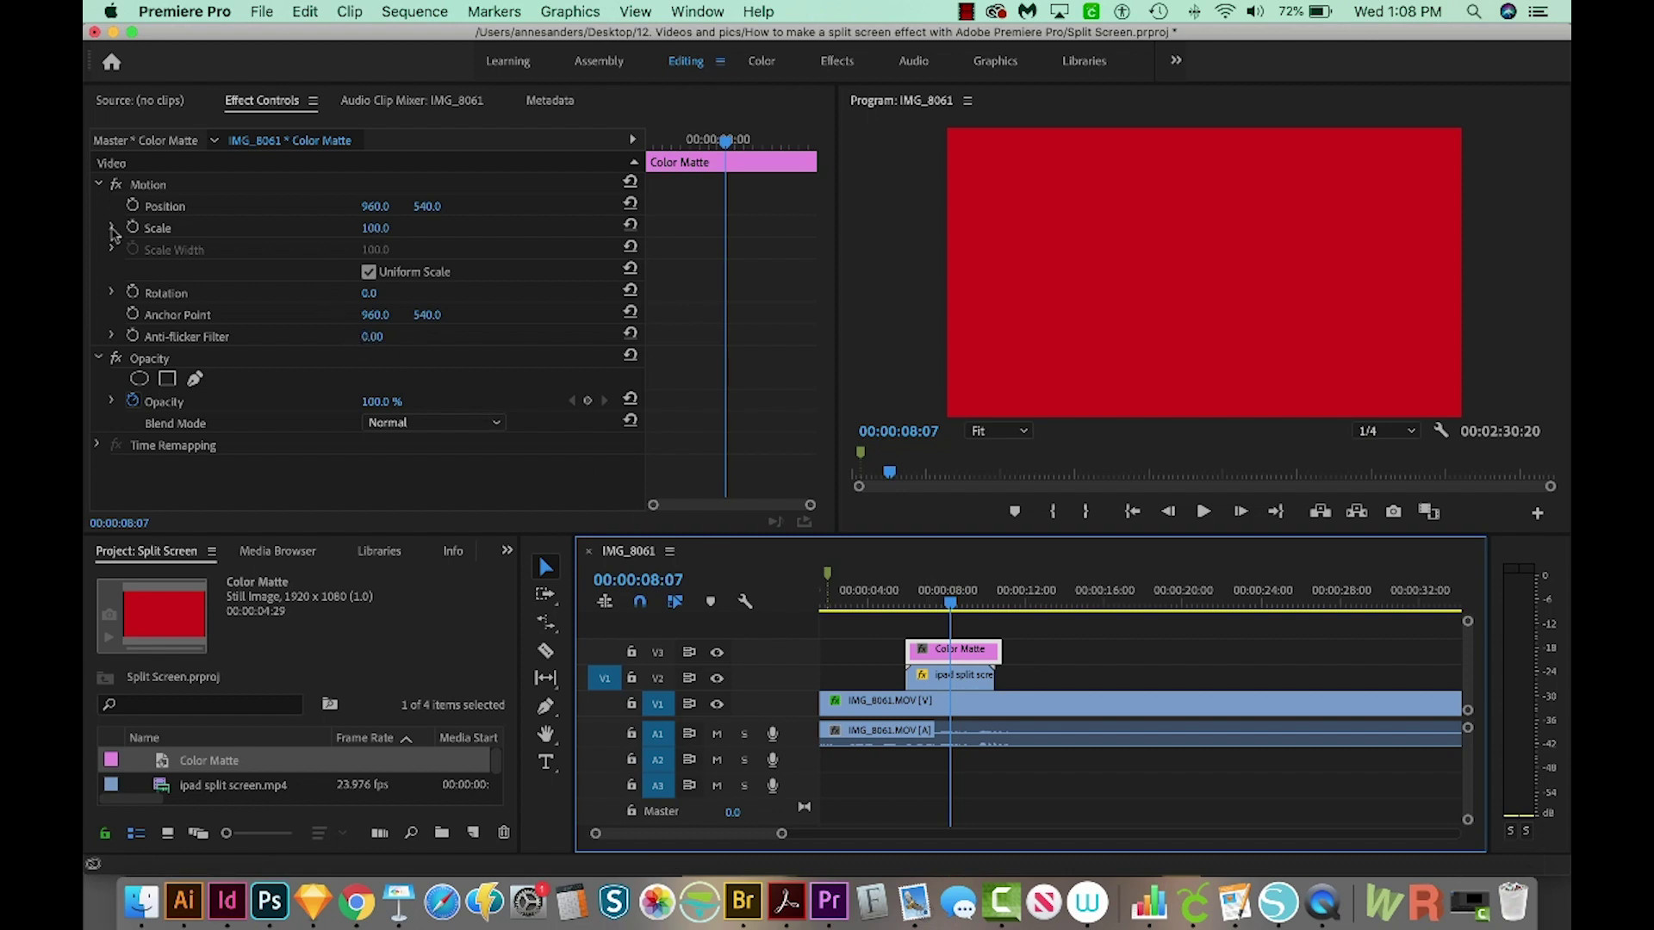
{"action": "left_click", "coordinate": [112, 229]}
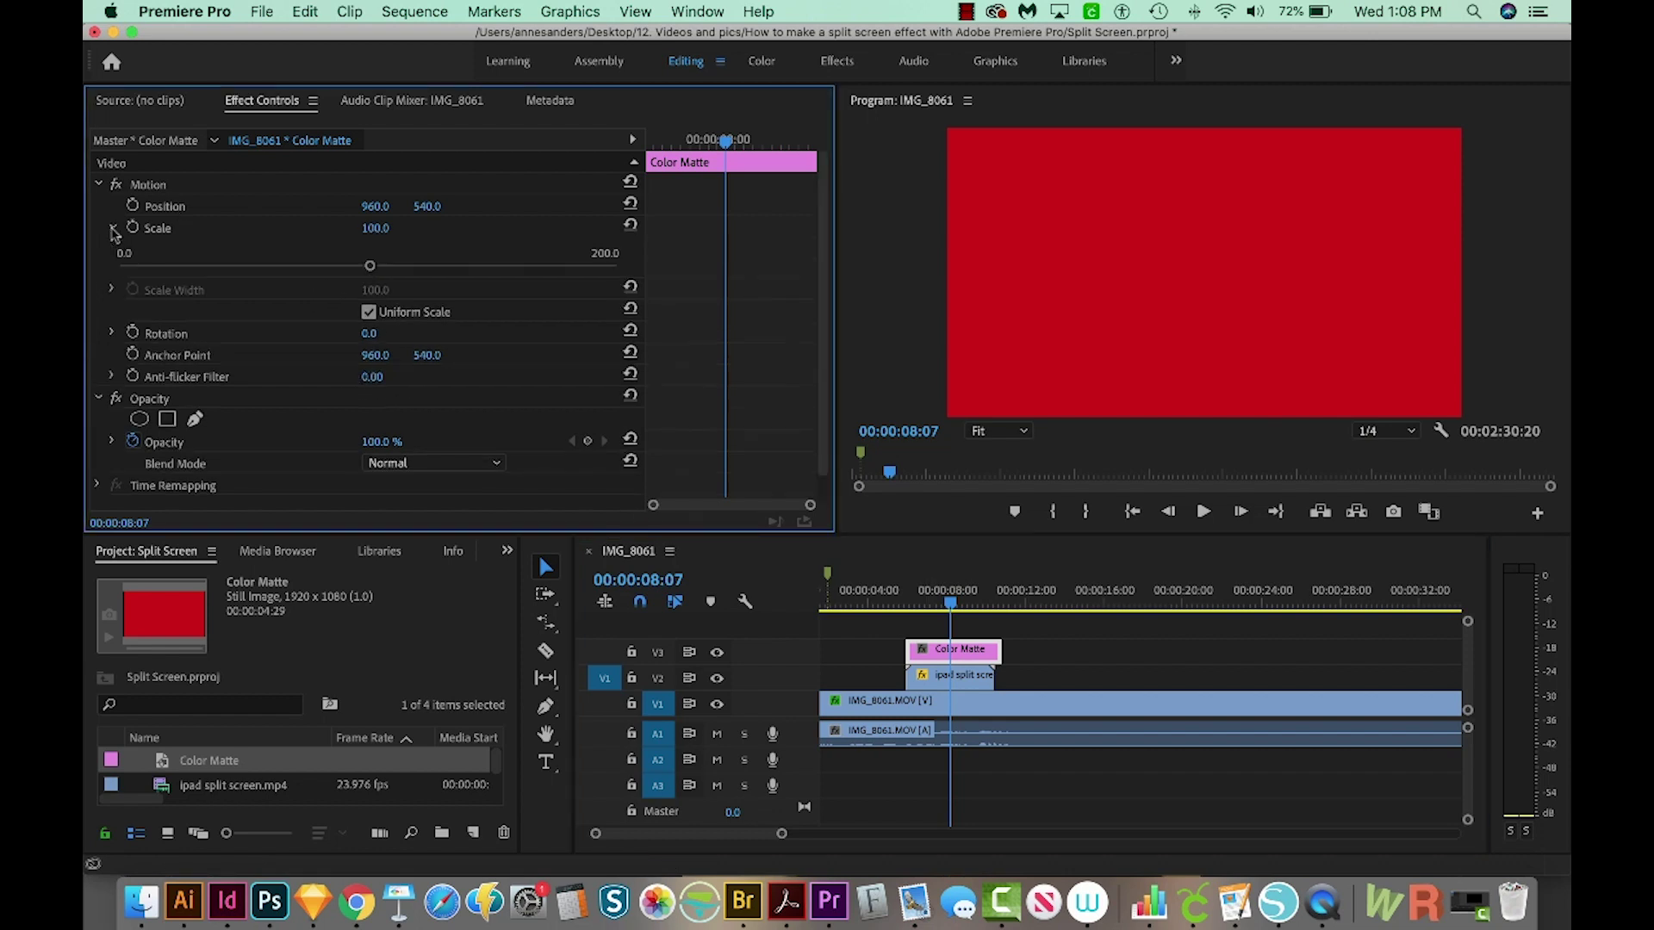
{"action": "left_click", "coordinate": [368, 312]}
{"action": "left_click_drag", "start_coordinate": [375, 290], "coordinate": [287, 290]}
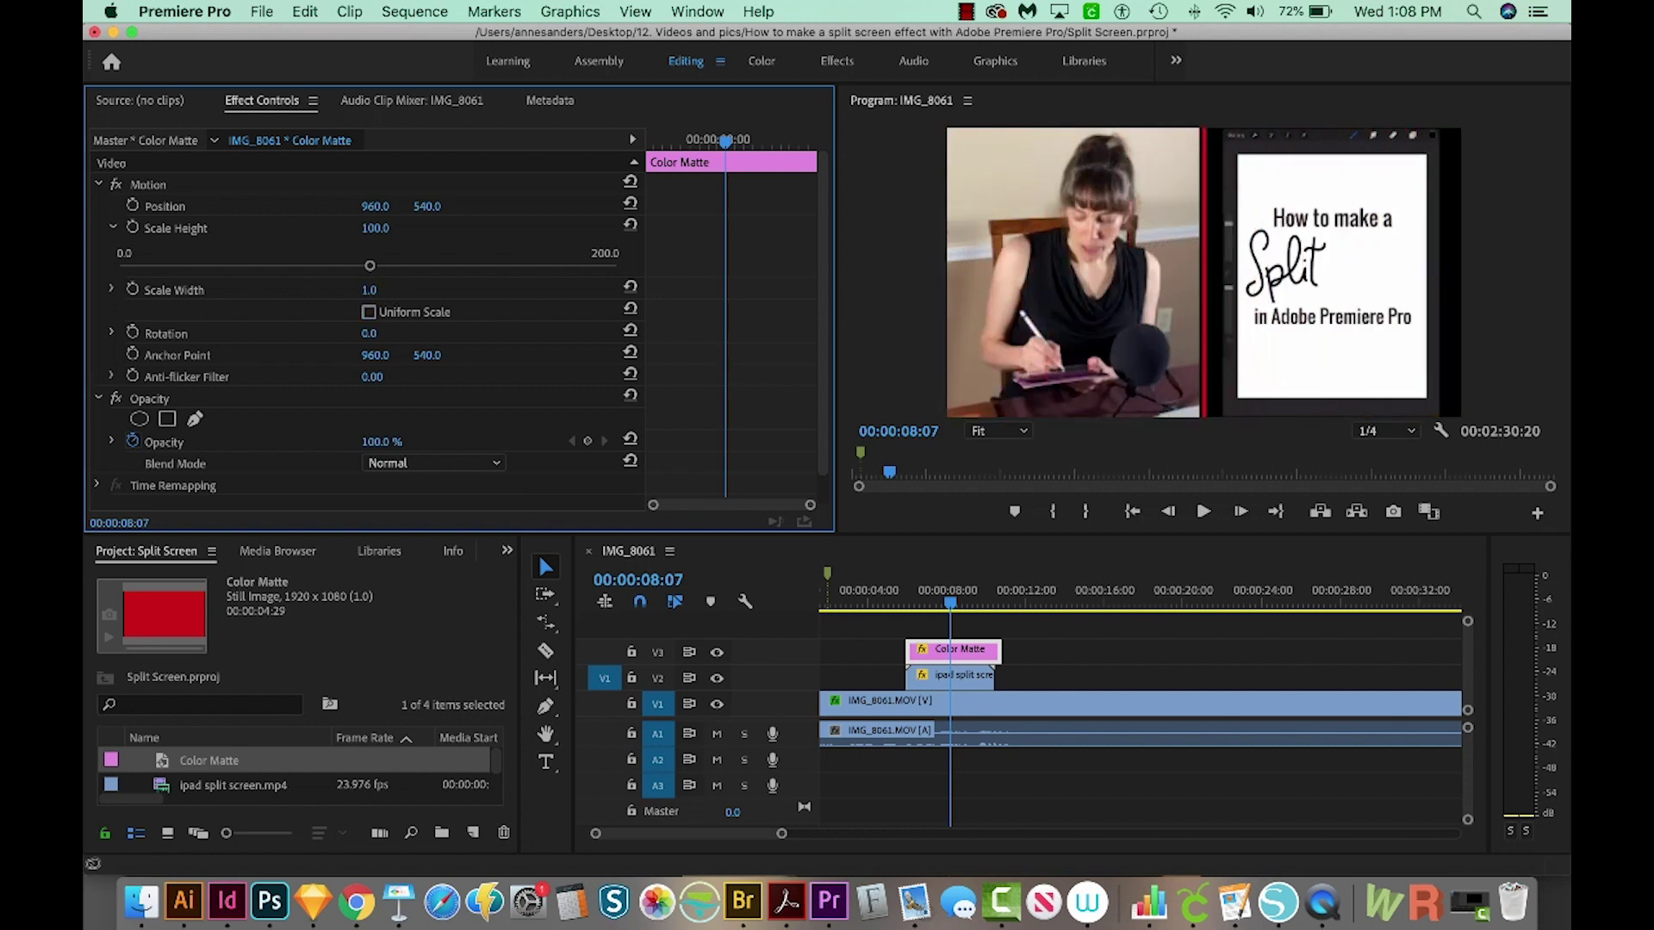
{"action": "left_click", "coordinate": [379, 290]}
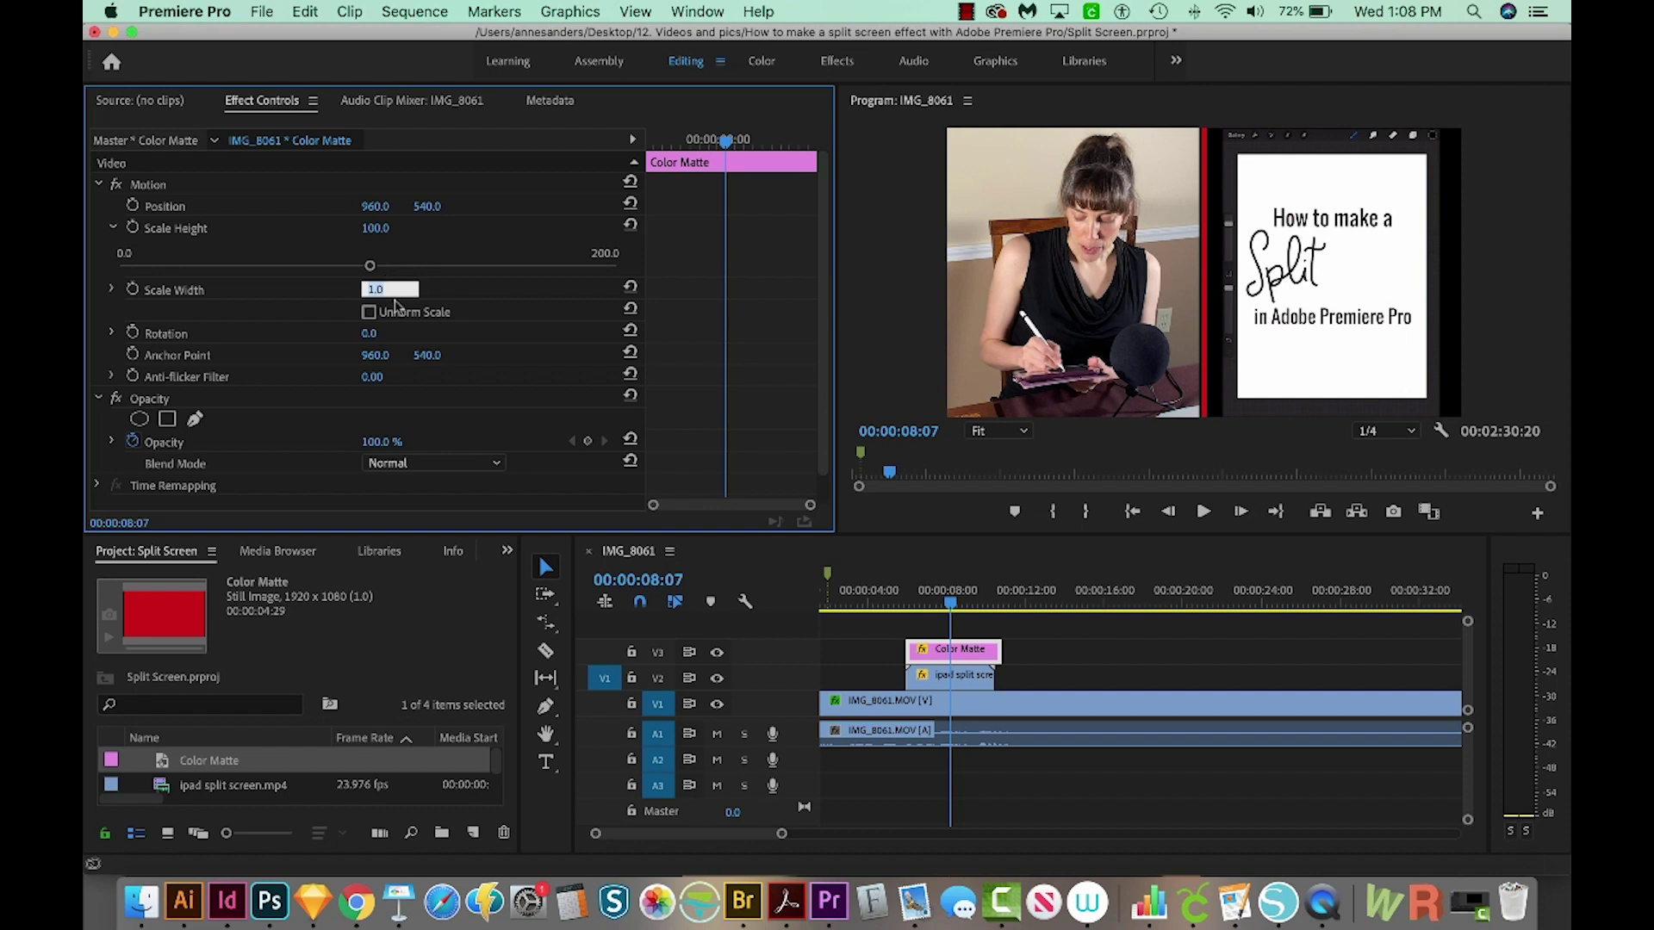
{"action": "type", "text": "0.5"}
{"action": "key", "text": "Return"}
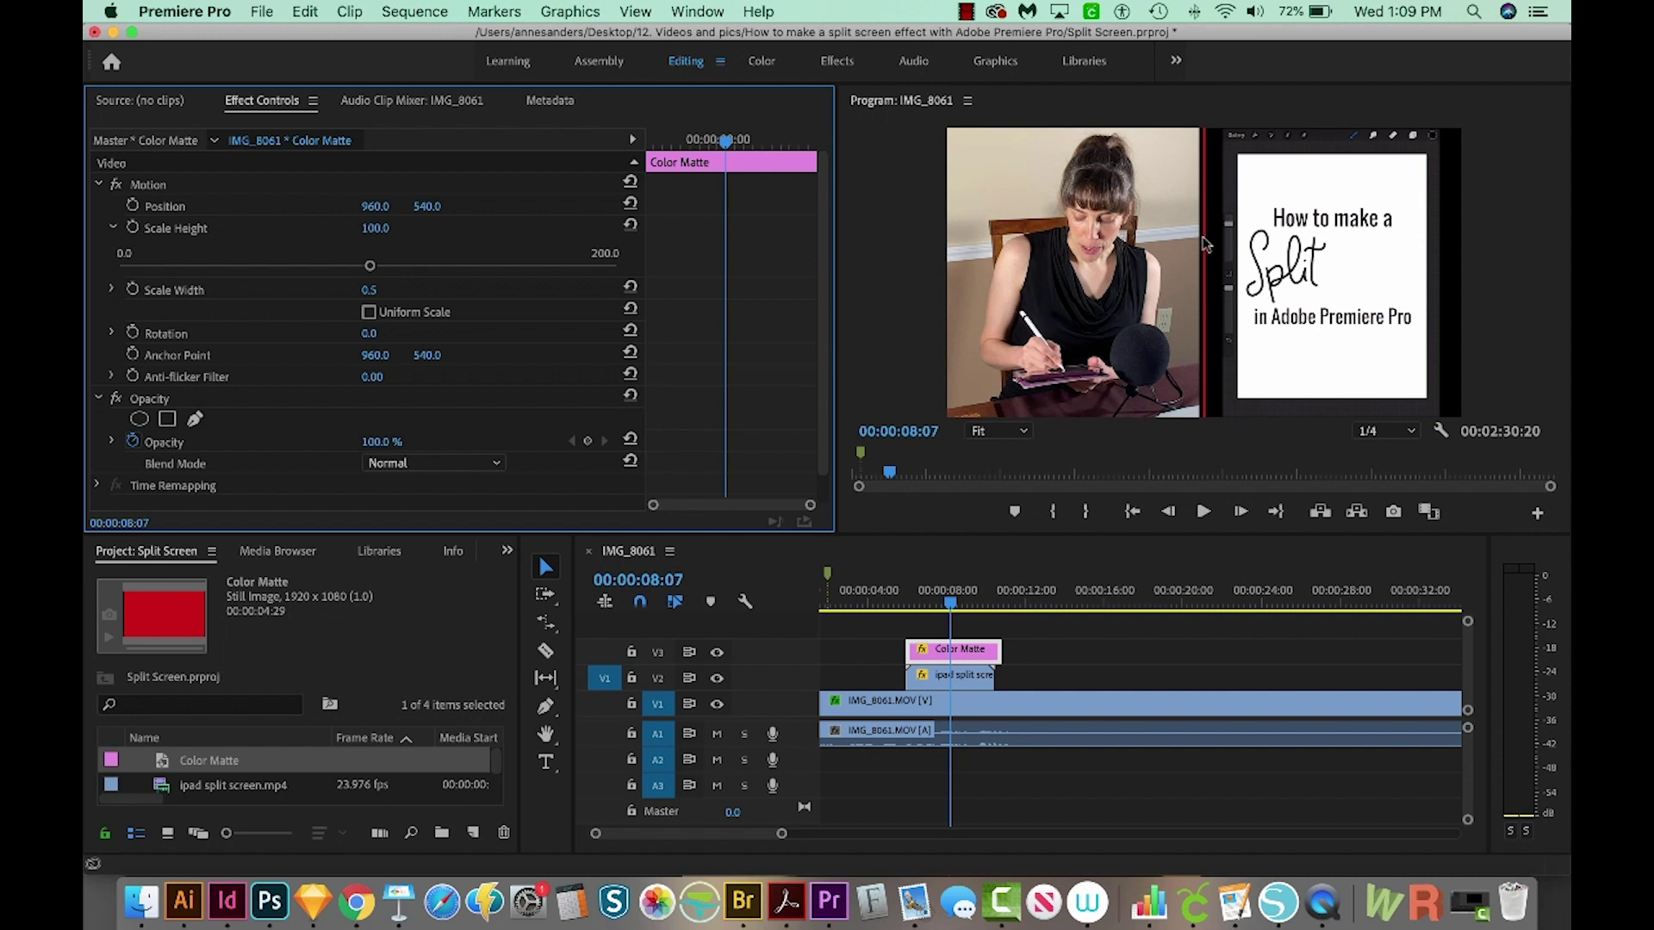
Set the Right value of the IMG_8061.MOV clip's Crop effect to 32% so its edge meets the red centre line.
{"action": "left_click", "coordinate": [865, 701]}
{"action": "left_click", "coordinate": [864, 685]}
{"action": "left_click", "coordinate": [870, 700]}
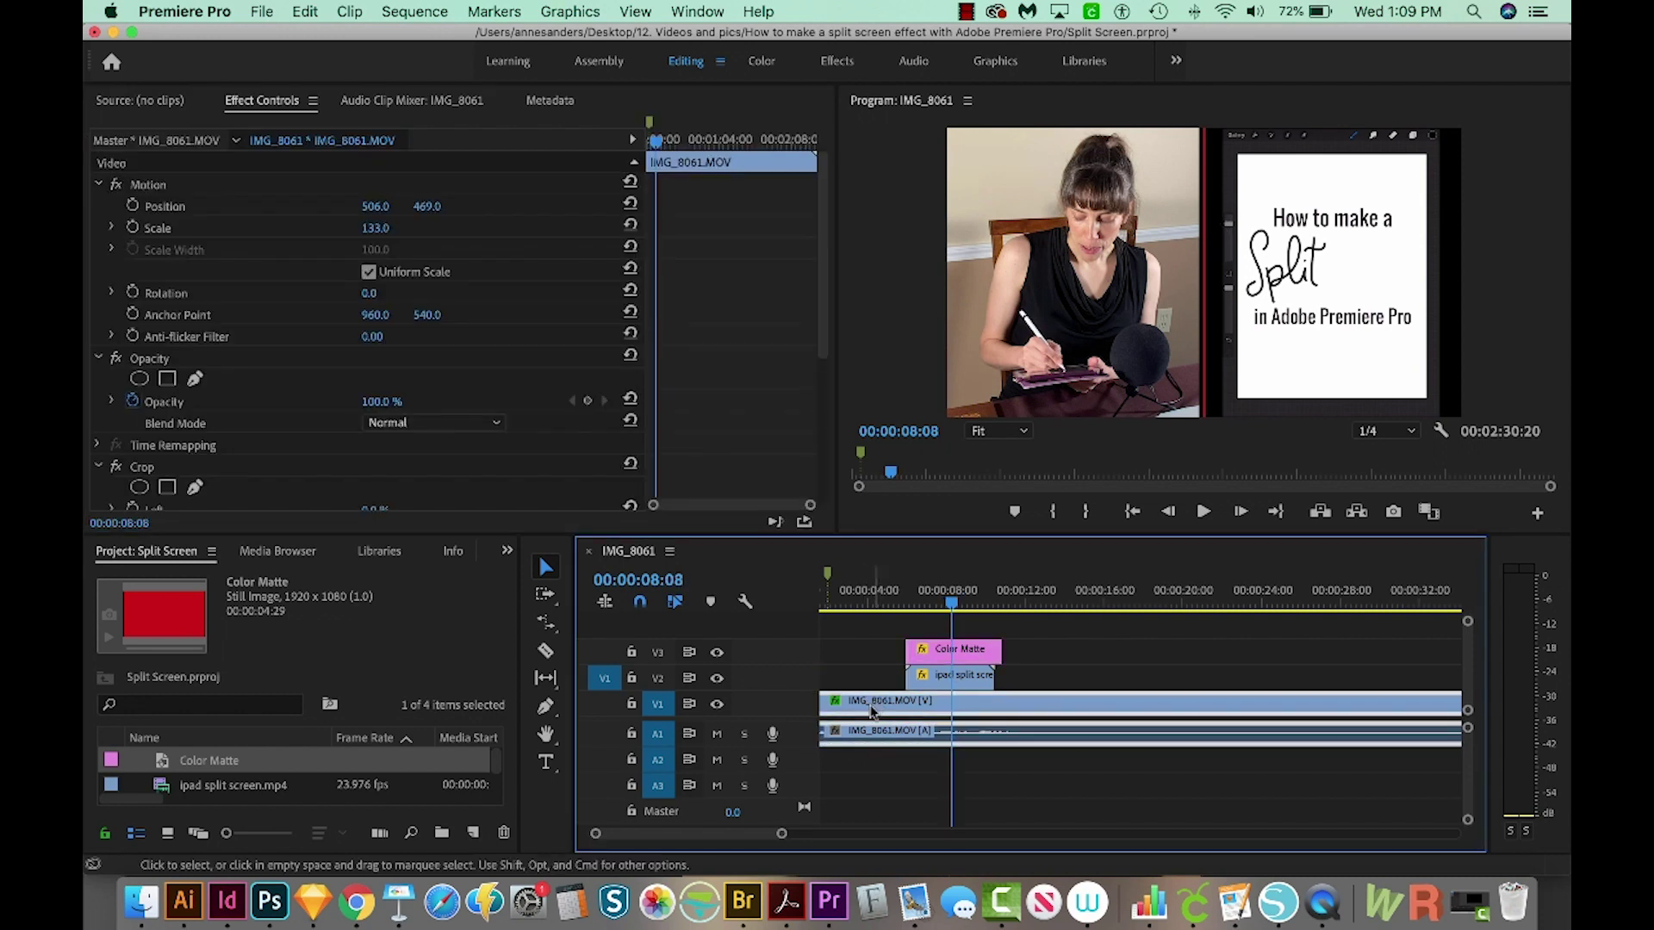
{"action": "scroll", "coordinate": [270, 460], "scroll_direction": "down", "scroll_amount": 4}
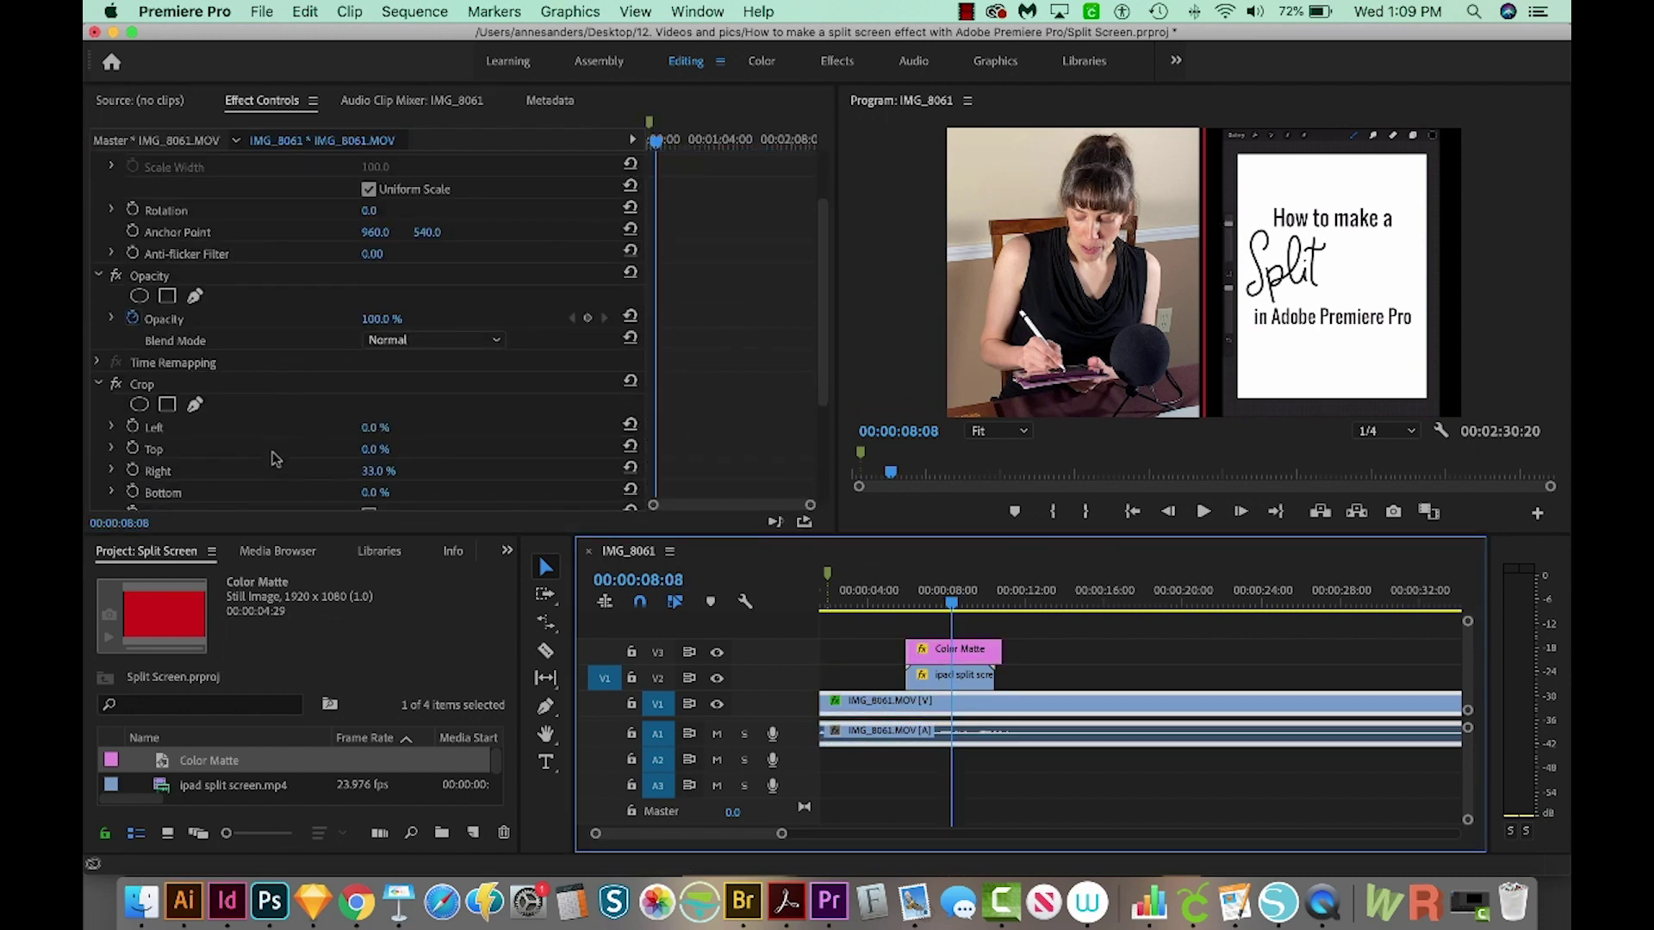
{"action": "left_click", "coordinate": [377, 470]}
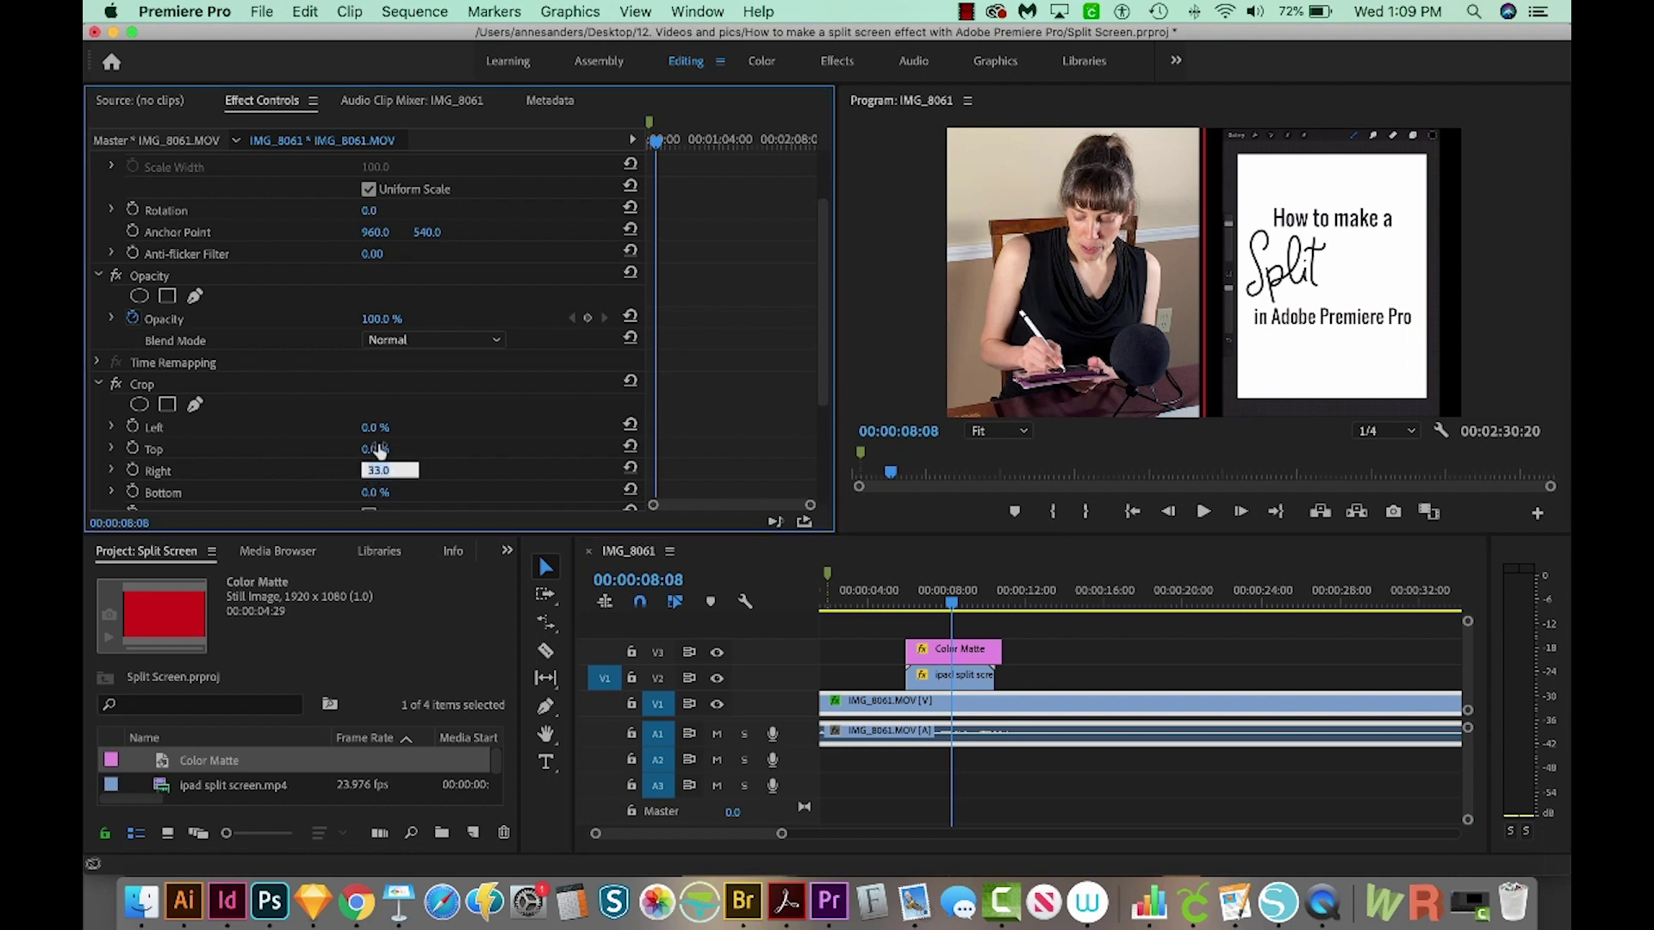
{"action": "key", "text": "Down"}
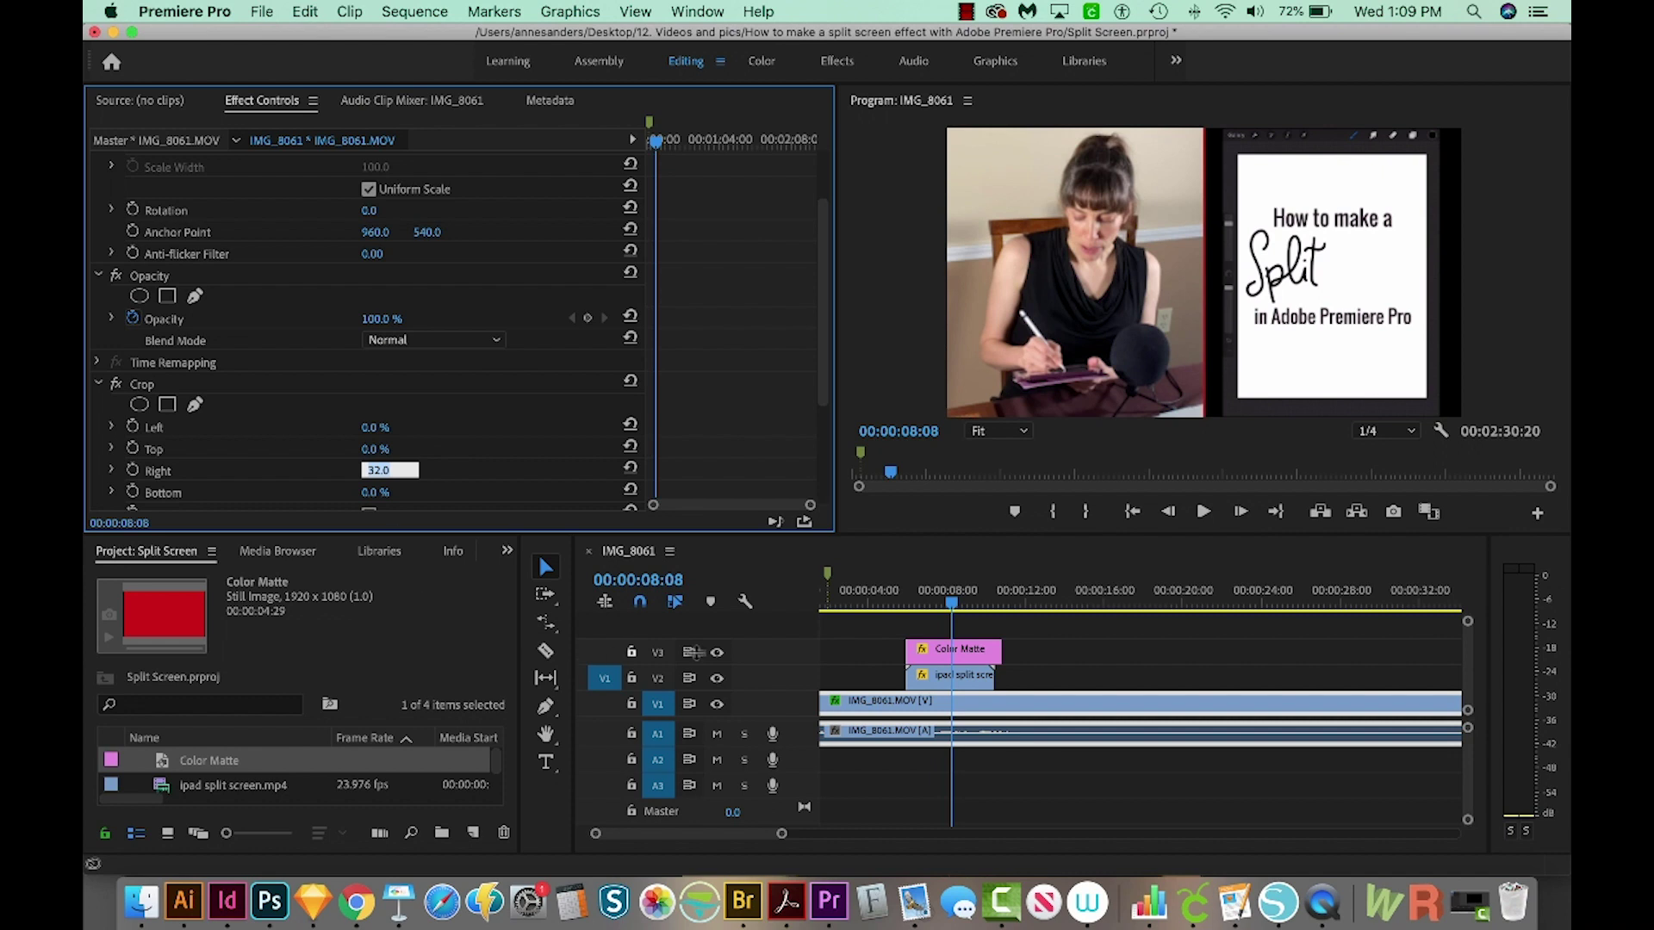
{"action": "left_click", "coordinate": [887, 685]}
Delete the Color Matte clip from V3 and set the ipad split screen clip's horizontal position to 1445.
{"action": "left_click", "coordinate": [982, 654]}
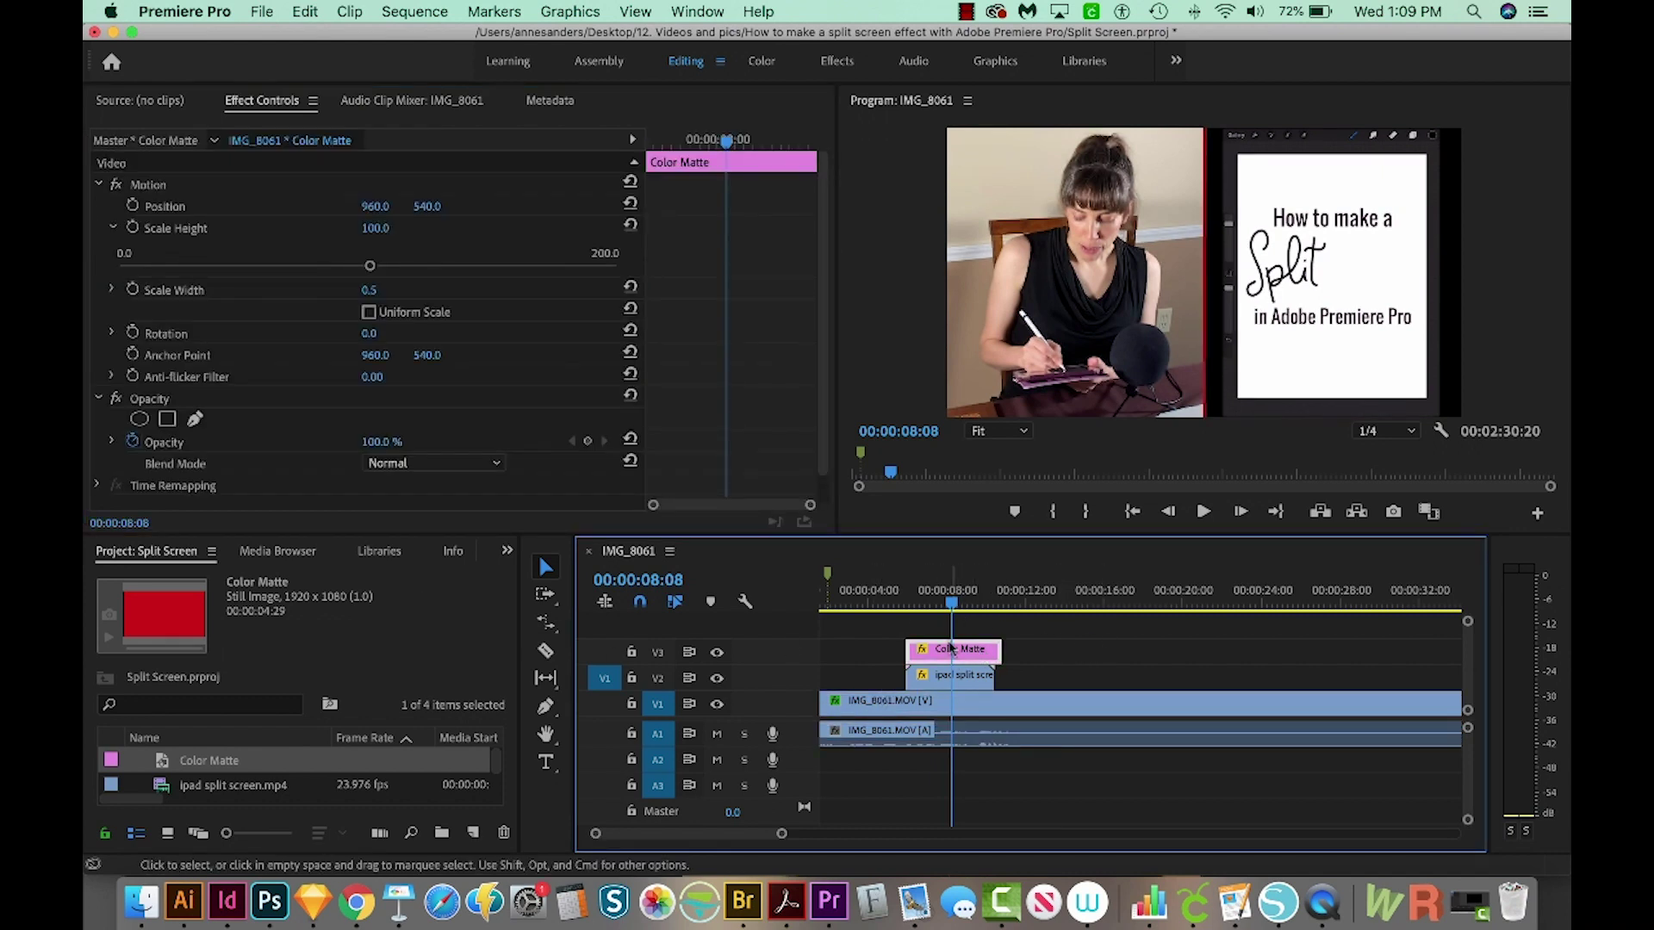
{"action": "key", "text": "Delete"}
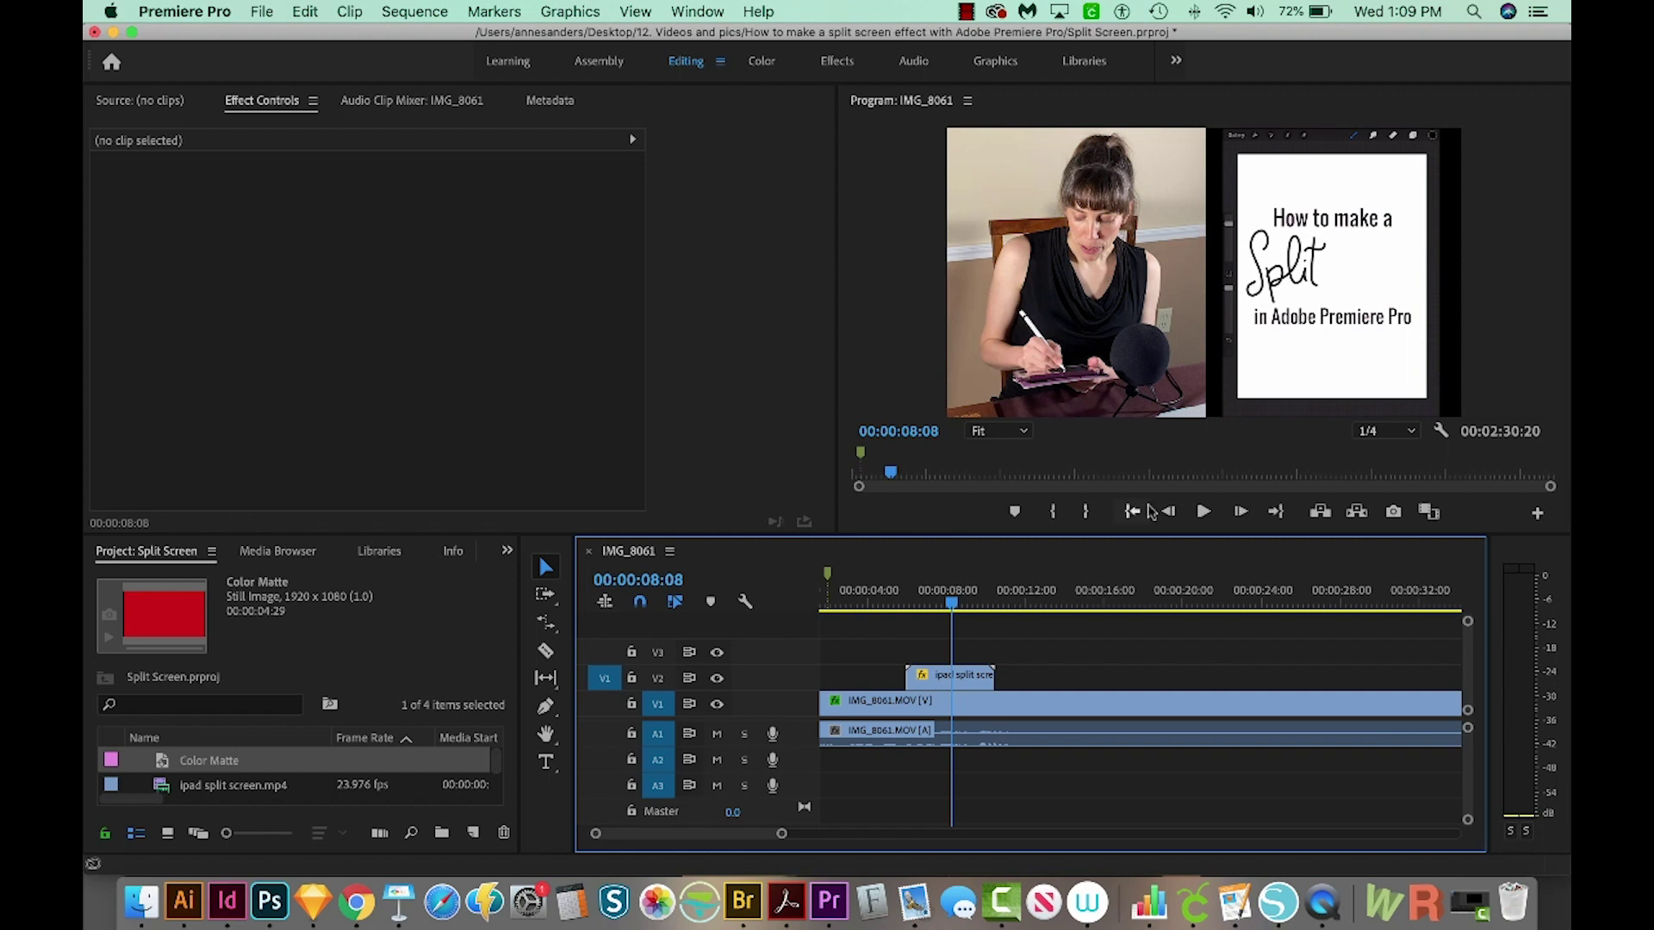
{"action": "left_click", "coordinate": [927, 681]}
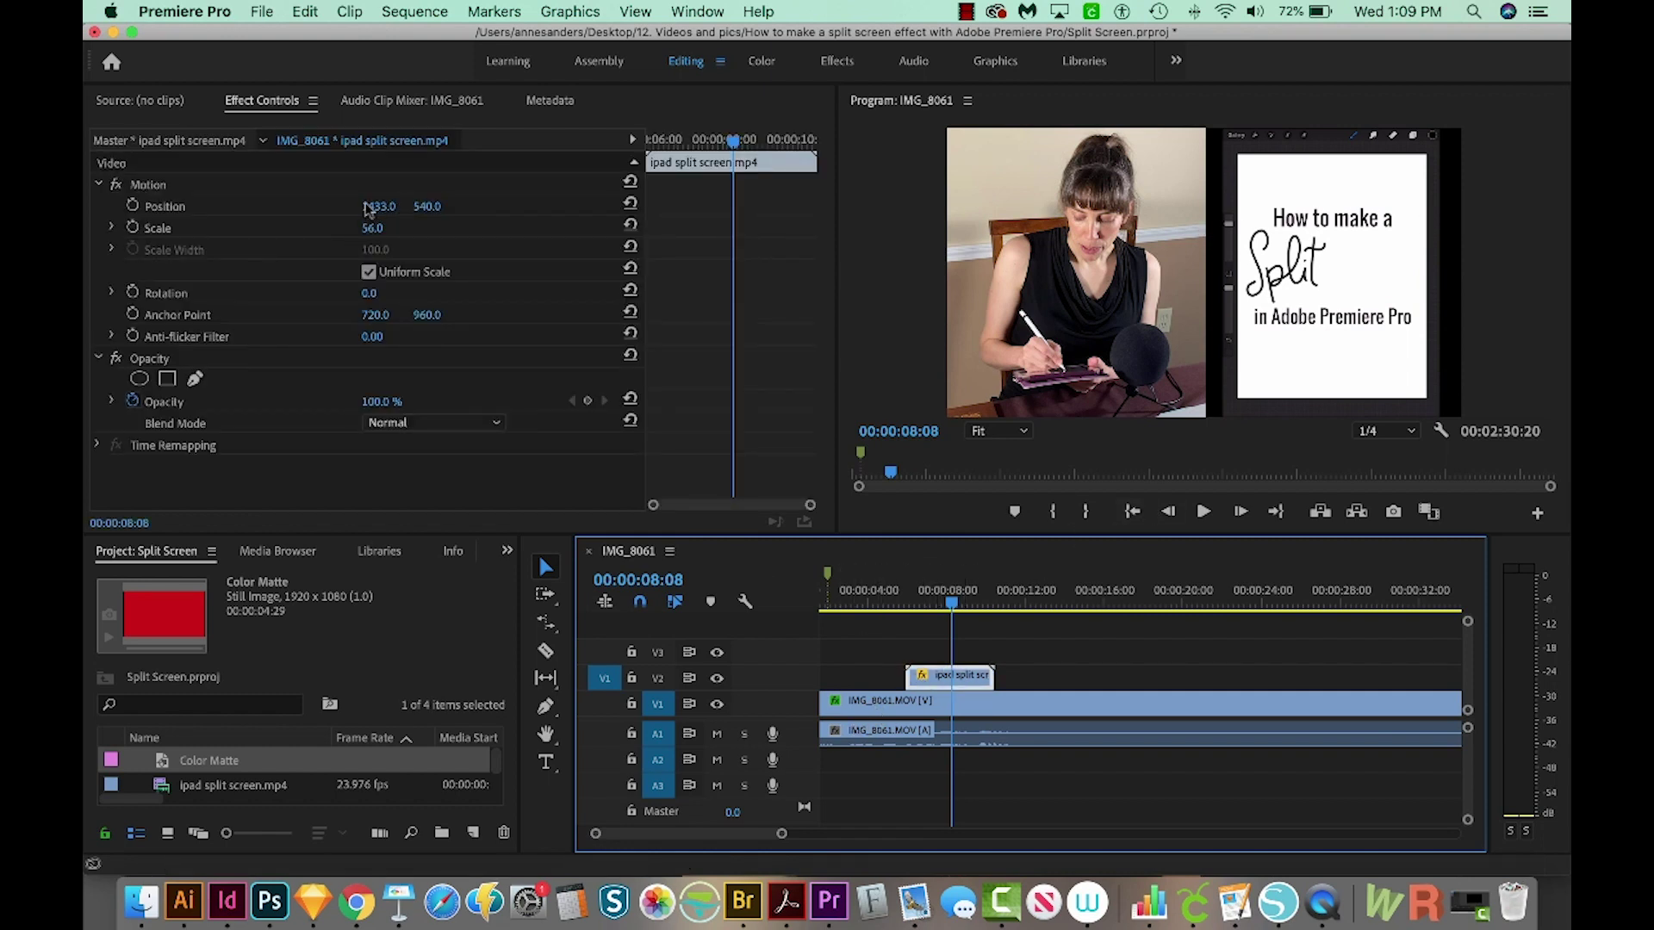
{"action": "left_click_drag", "start_coordinate": [383, 213], "coordinate": [1128, 743]}
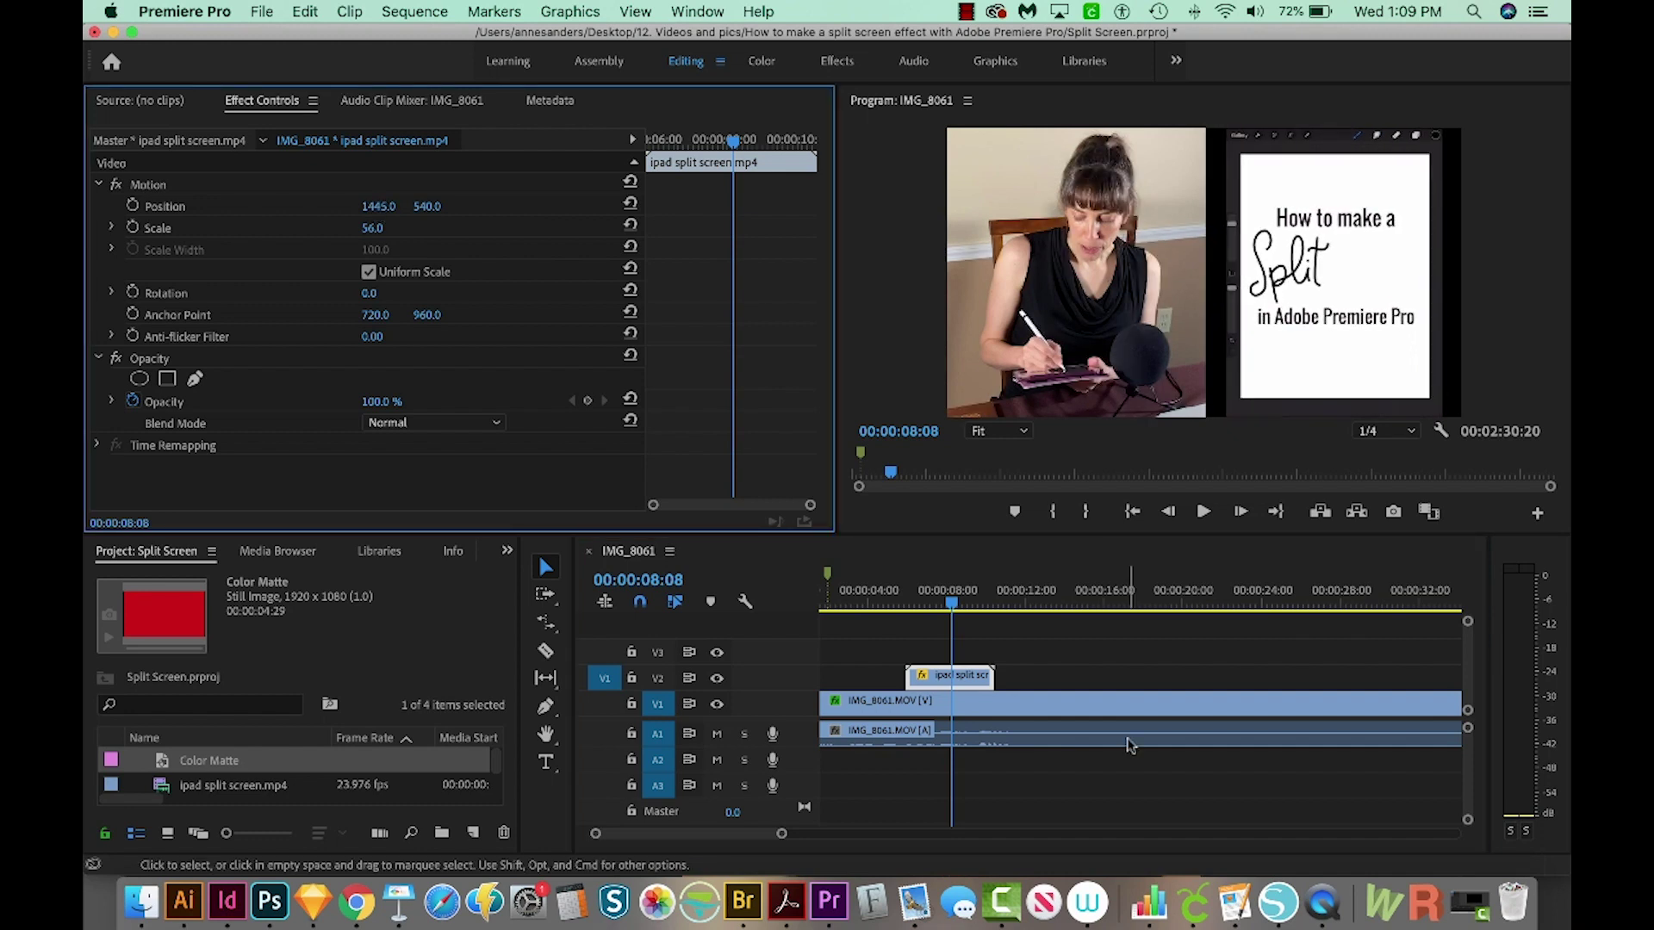